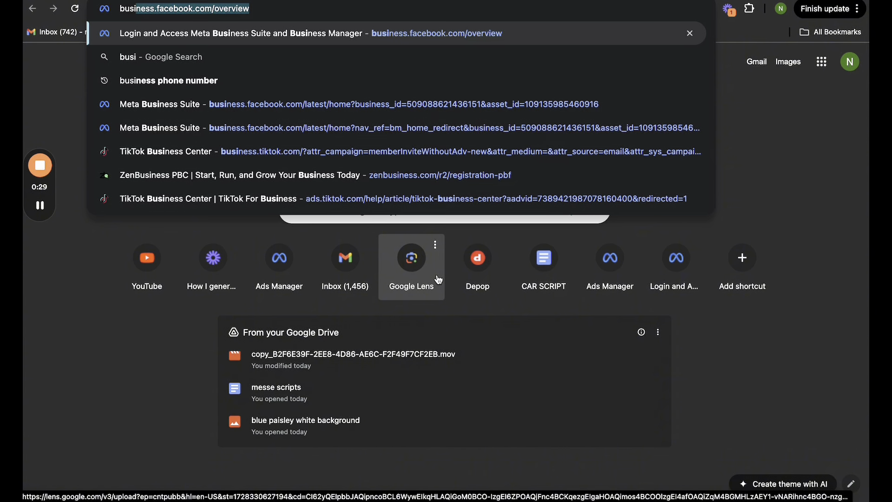
Open the Meta business tools overview page at business.facebook.com/overview and look over its account creation option
key("Return")
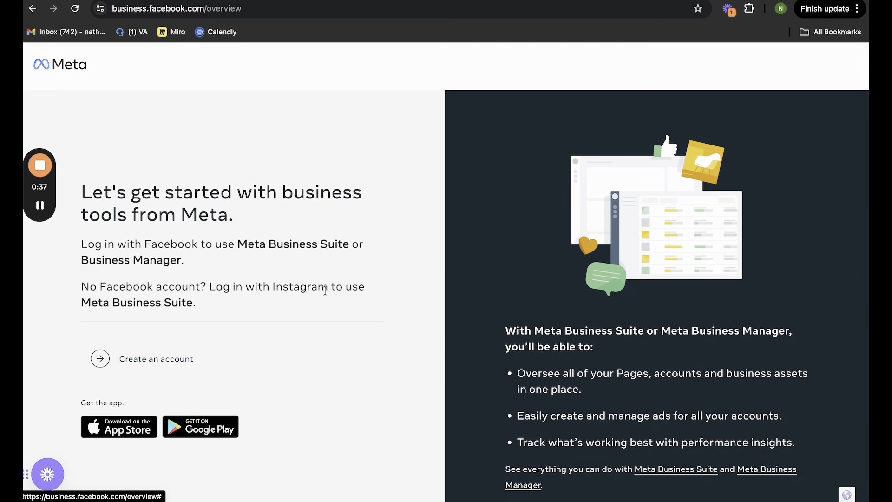
scroll(334, 286, "down", 1)
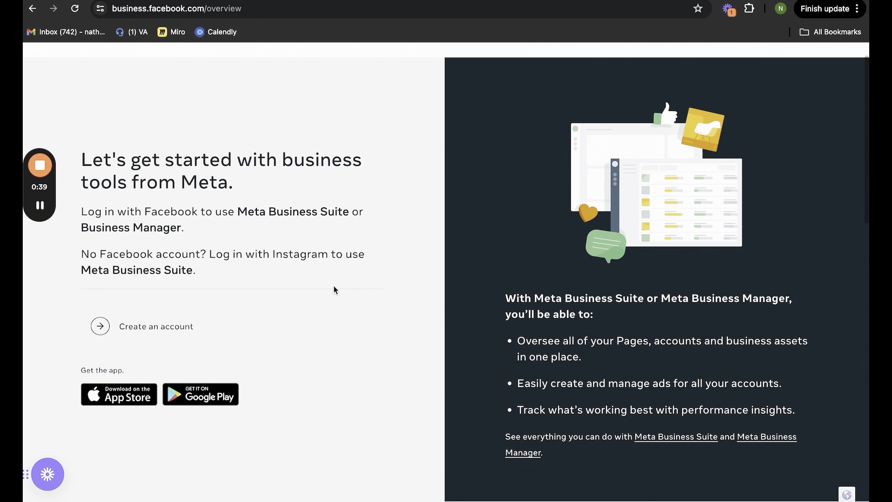
scroll(334, 287, "down", 1)
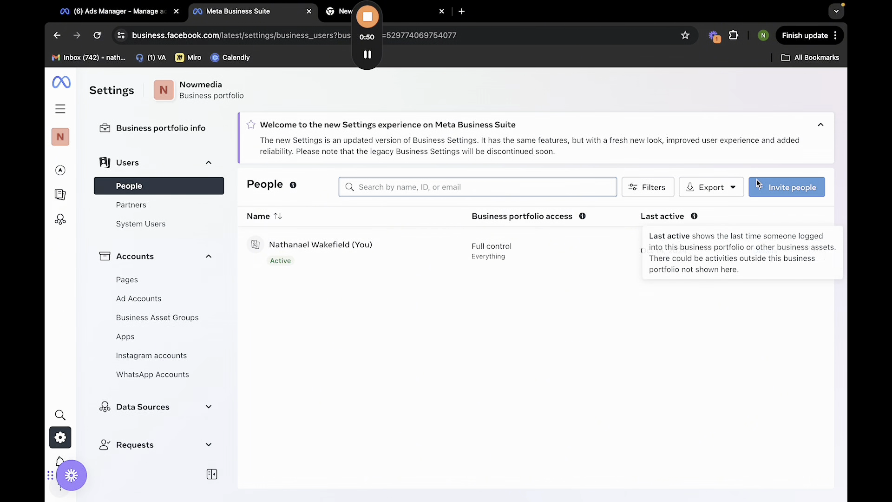
View the Nowmedia portfolio's form for inviting people and its form for creating a new Facebook Page, closing both unfilled
left_click(758, 185)
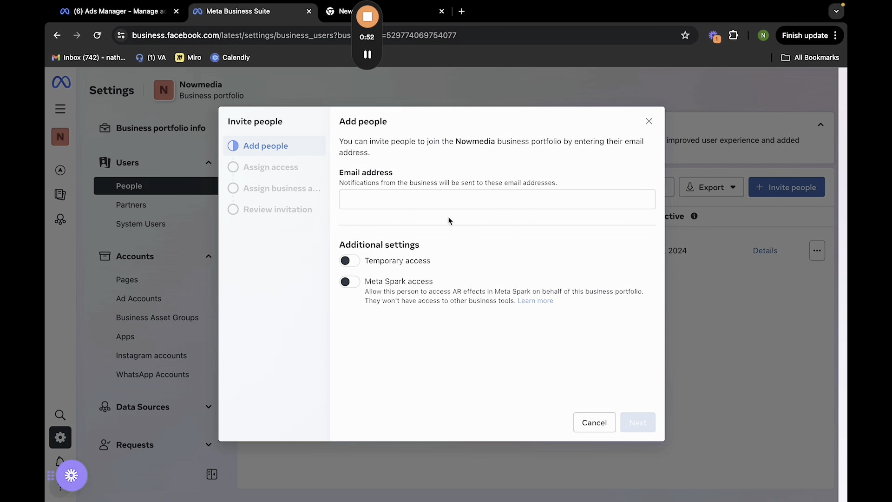
left_click(649, 121)
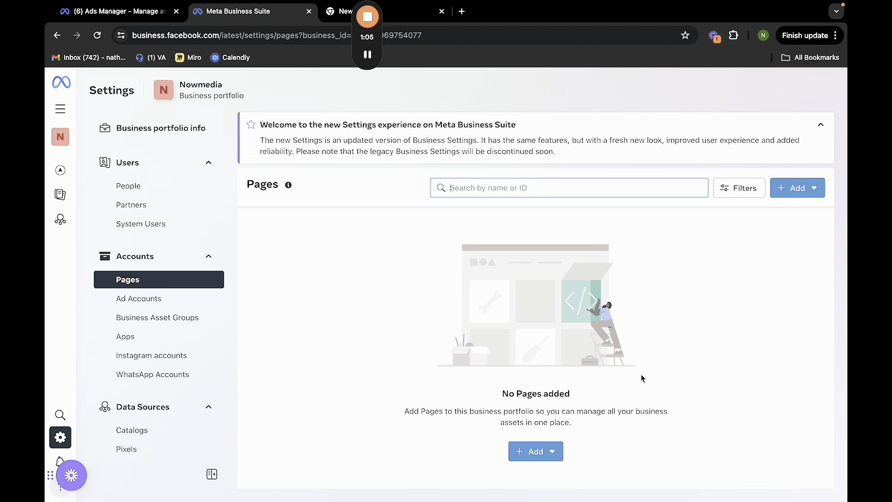
left_click(794, 192)
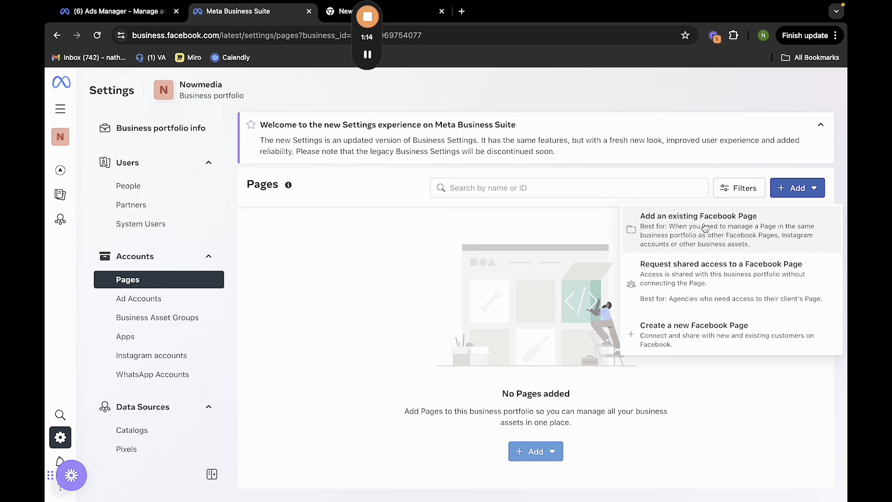
left_click(704, 330)
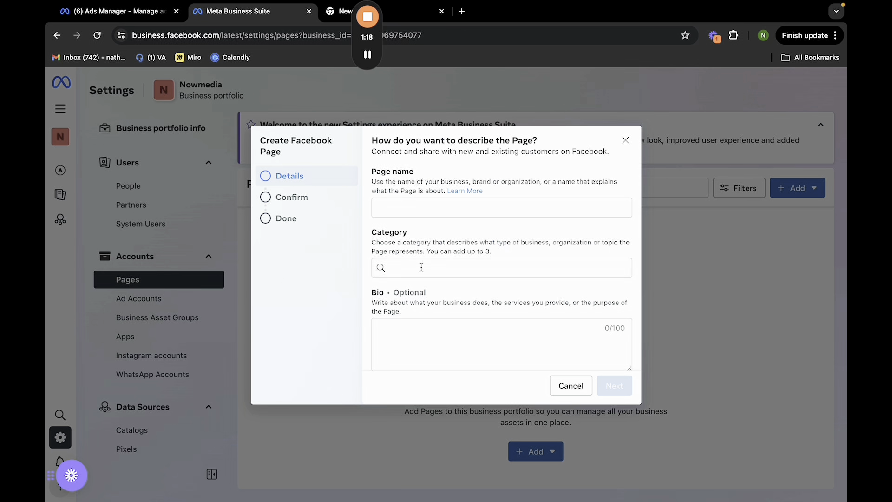
left_click(626, 141)
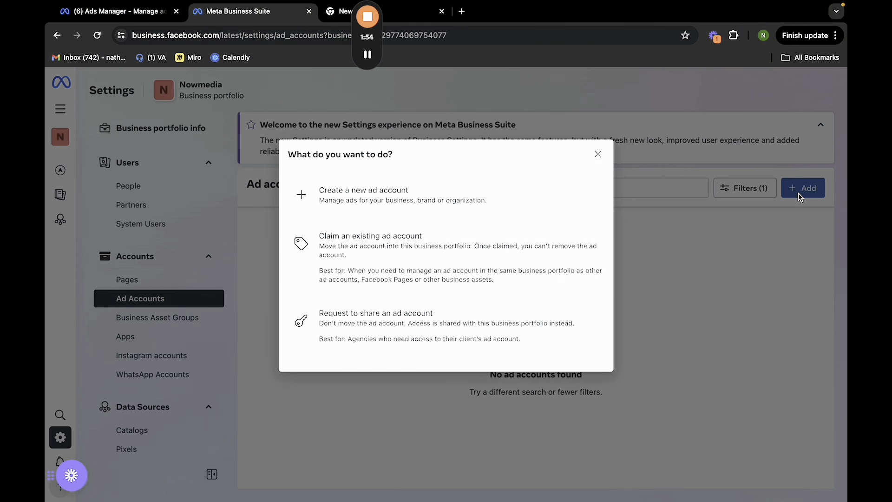
View the form for creating a new ad account, close it, and look through the list of business portfolios
left_click(469, 202)
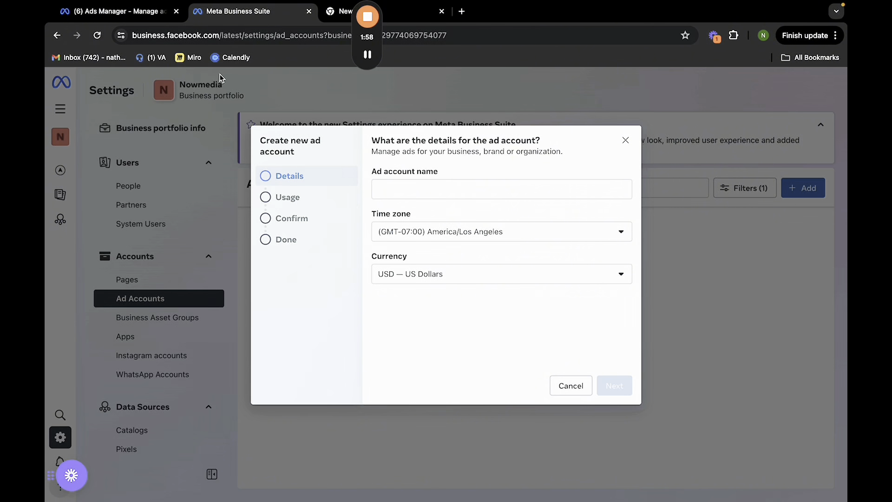
left_click(625, 140)
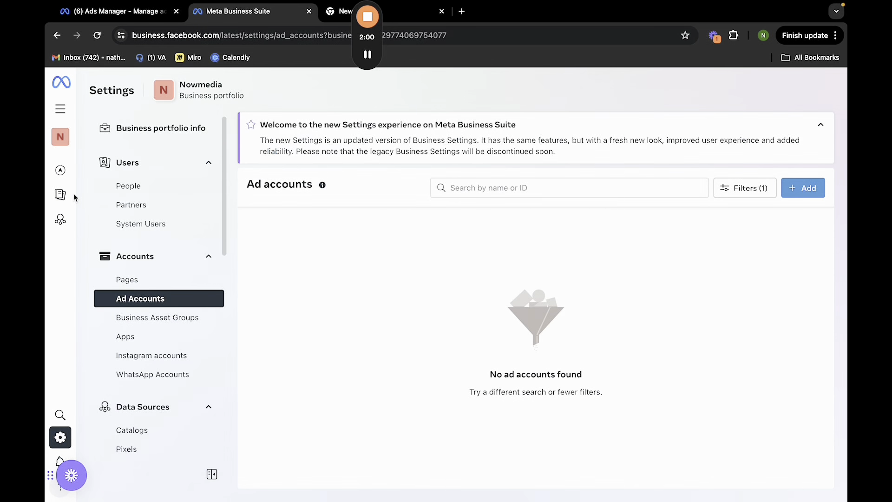
left_click(70, 134)
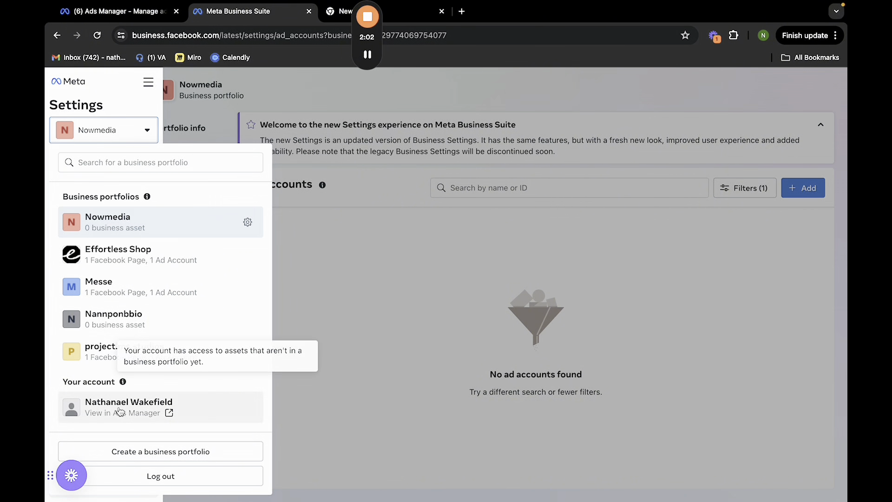
left_click(196, 352)
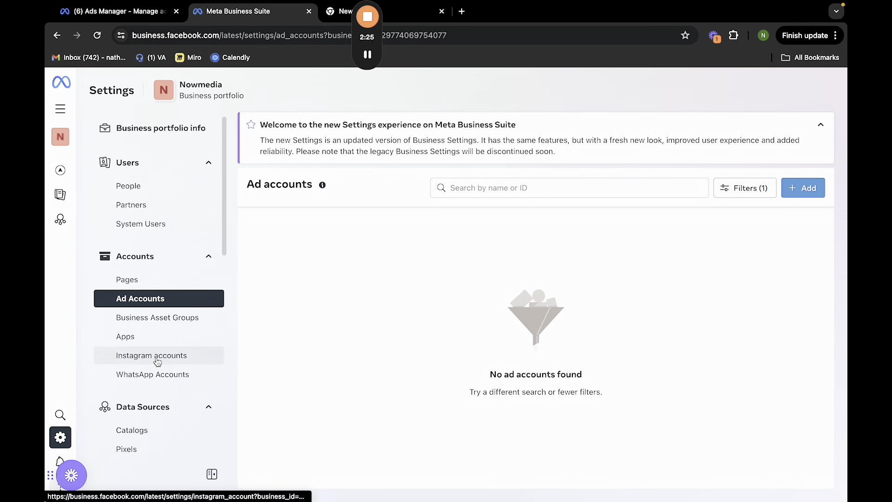
Look through the portfolio's Instagram accounts, Pixels and Datasets settings
left_click(149, 355)
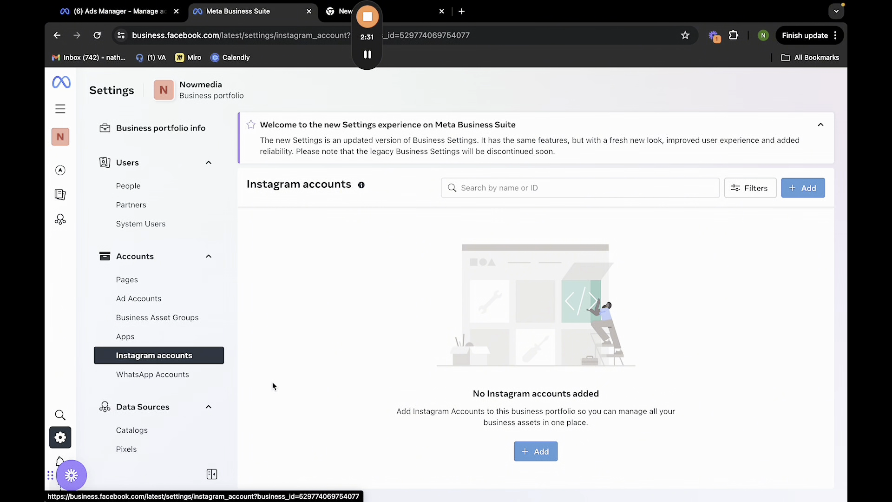
scroll(186, 353, "down", 3)
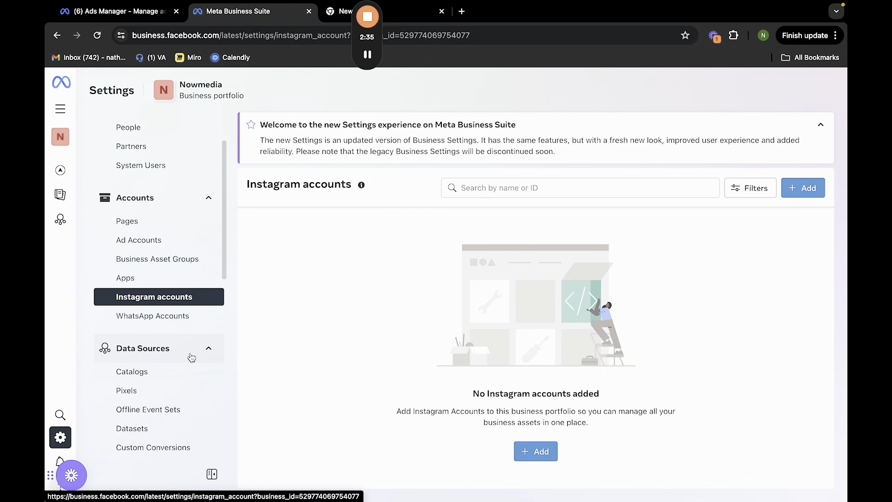
left_click(151, 317)
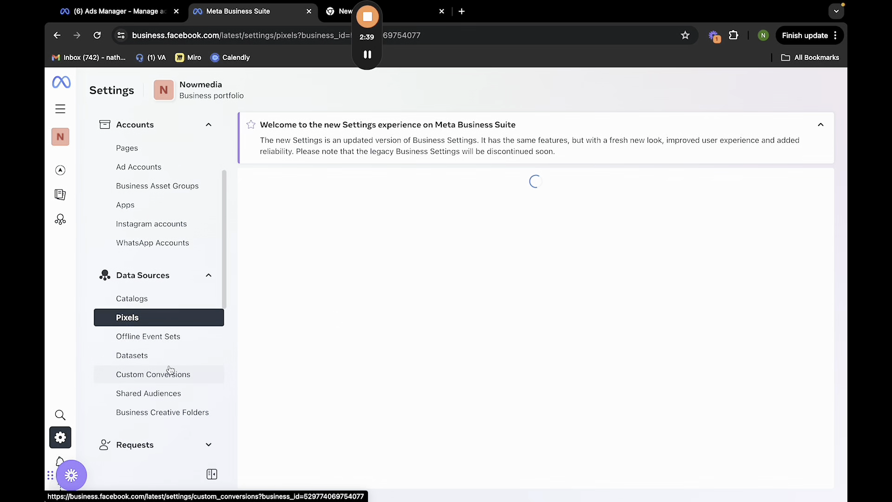
left_click(157, 361)
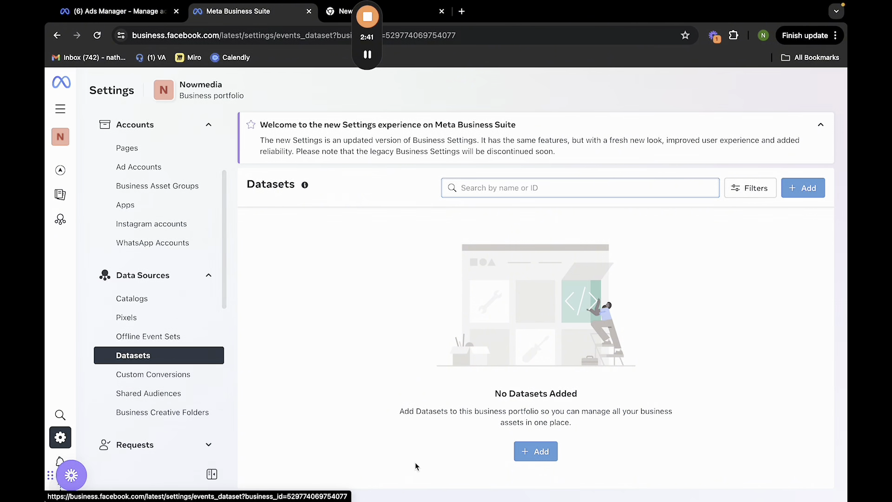
View the form for creating a new dataset and close it without entering a name
left_click(522, 454)
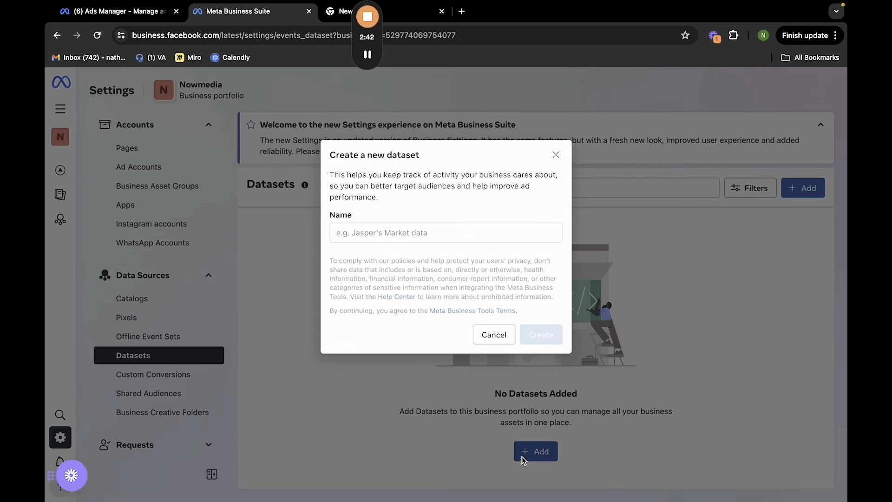
left_click(372, 230)
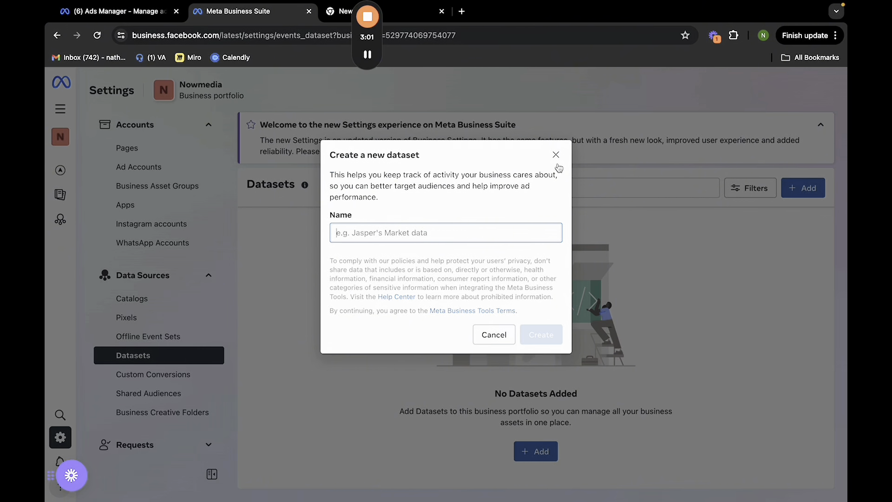
left_click(556, 155)
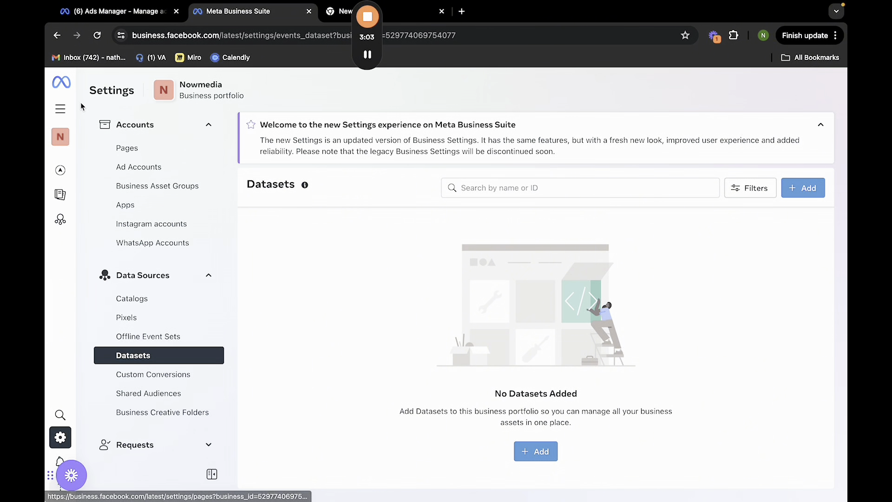
Create a new campaign in Ads Manager with the Sales objective and the Manual sales campaign setup
mouse_move(57, 117)
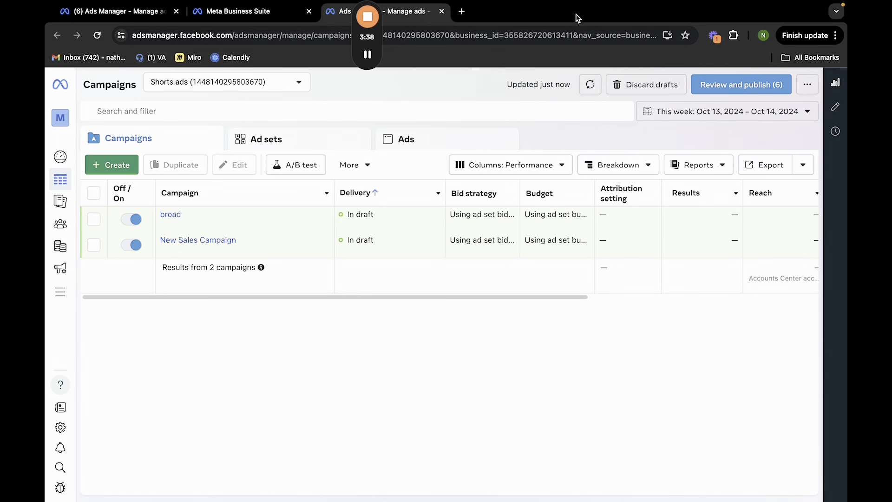
left_click(122, 166)
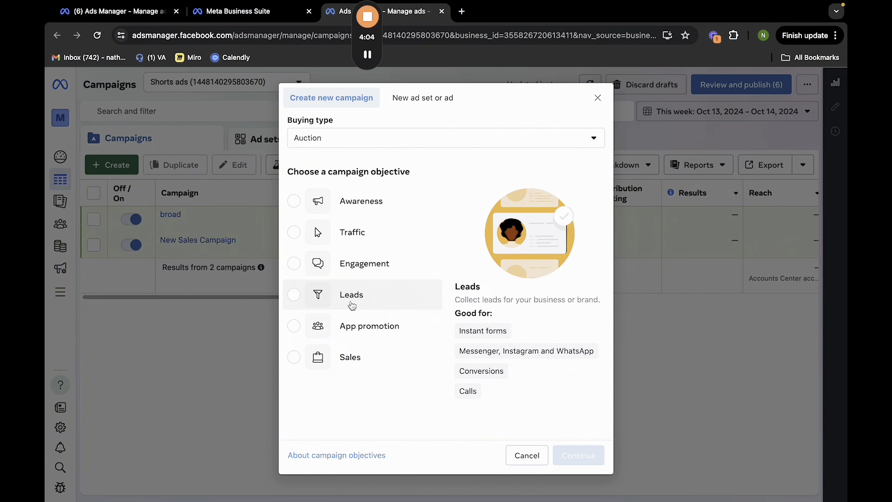
left_click(350, 359)
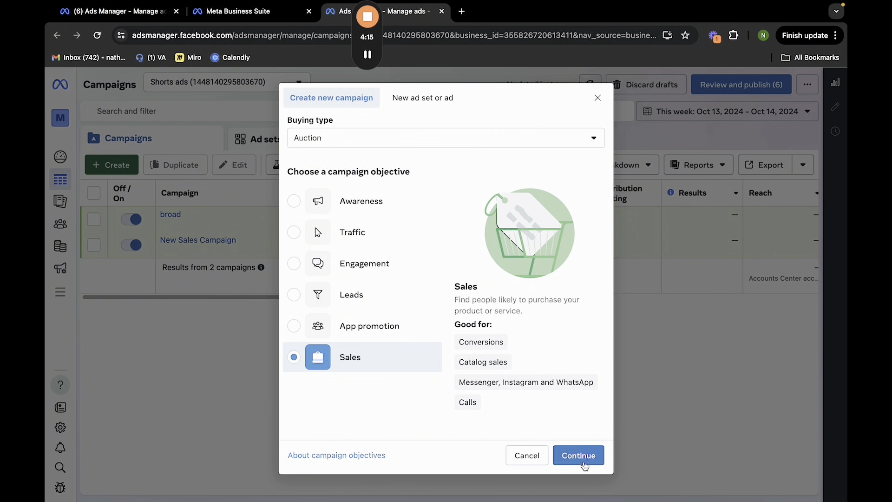
left_click(579, 455)
left_click(460, 358)
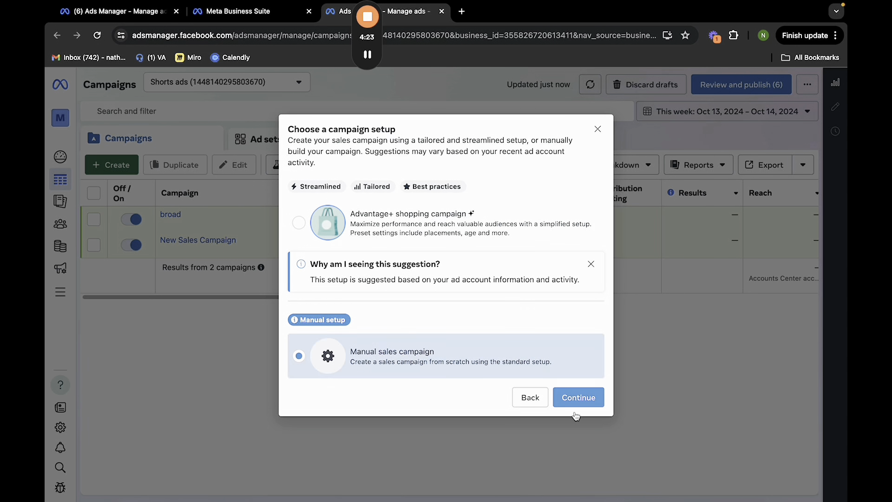
left_click(580, 398)
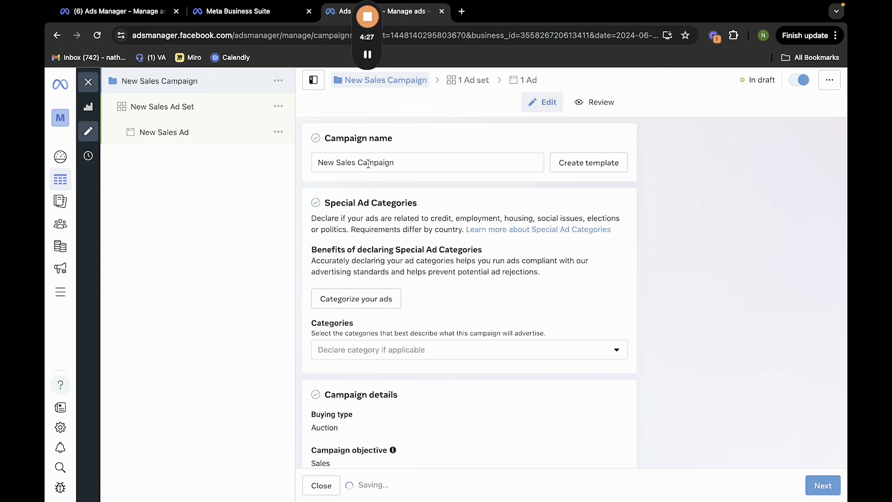
Rename the new campaign as "broad campaign"
triple_click(369, 163)
type("broad campaign")
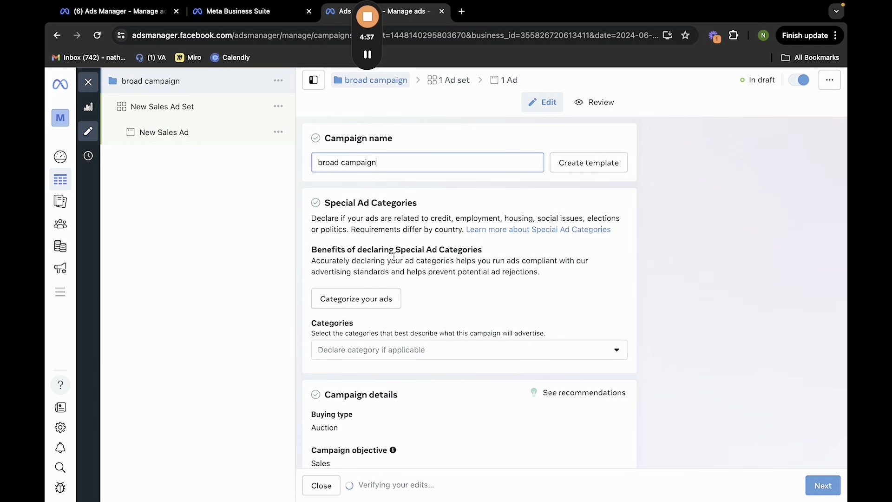
Examine the buying type and campaign objective options in the campaign details, keeping Auction and Sales
scroll(394, 256, "down", 1)
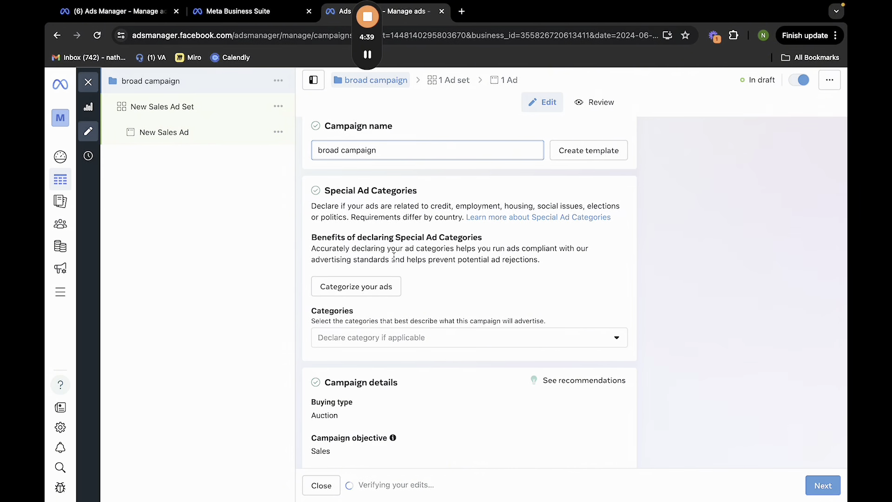
scroll(394, 257, "down", 5)
left_click(602, 262)
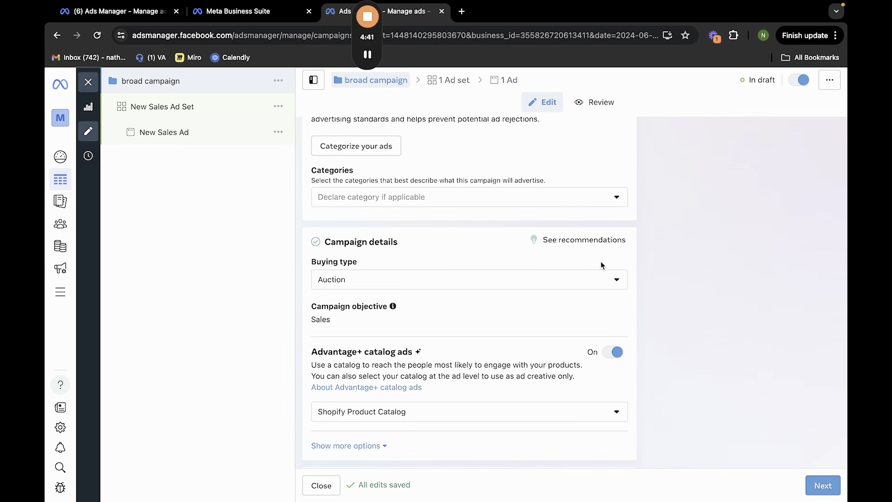
left_click(570, 277)
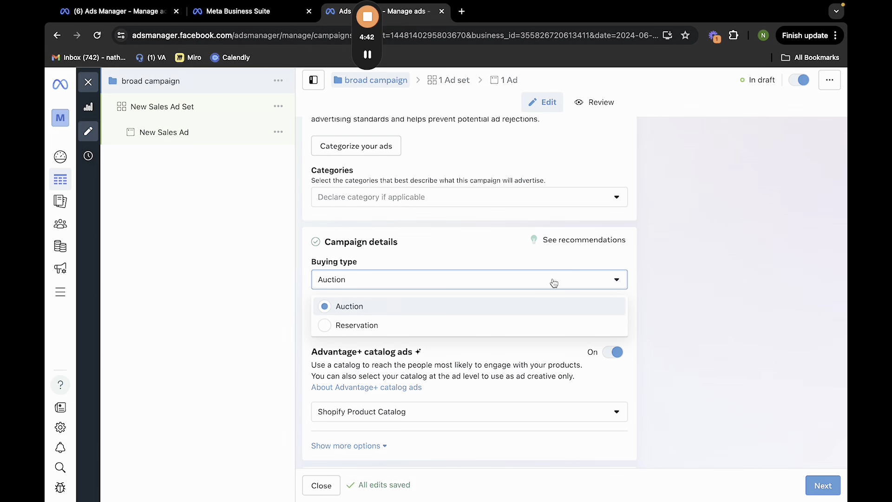
left_click(608, 280)
scroll(557, 291, "down", 3)
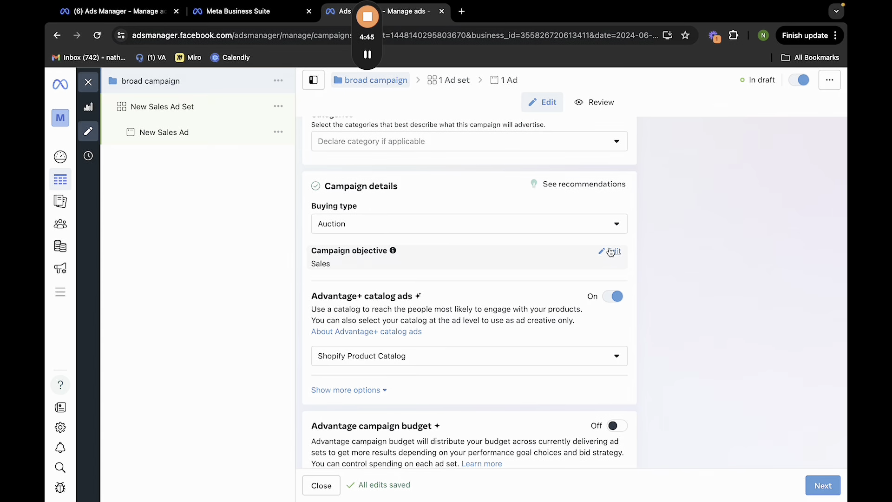
left_click(611, 251)
left_click(613, 231)
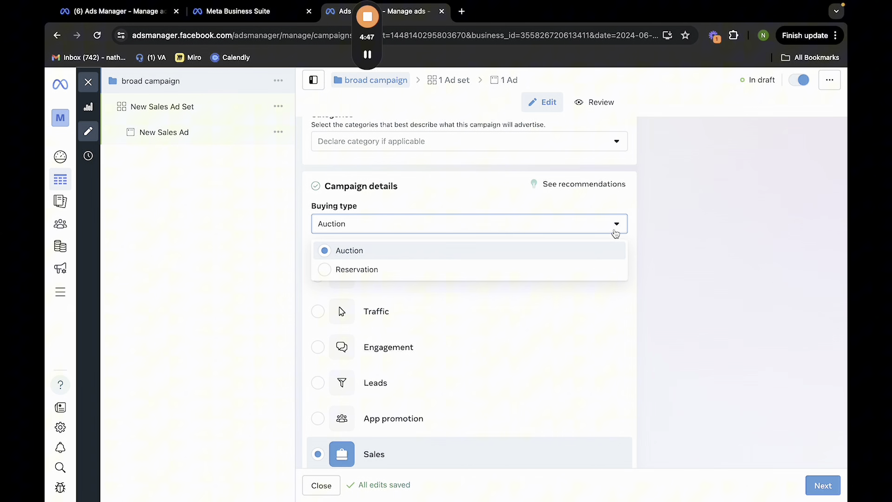
left_click(621, 255)
Turn off Advantage+ catalog ads for the campaign and continue to the ad set settings
scroll(692, 258, "down", 5)
scroll(692, 260, "down", 2)
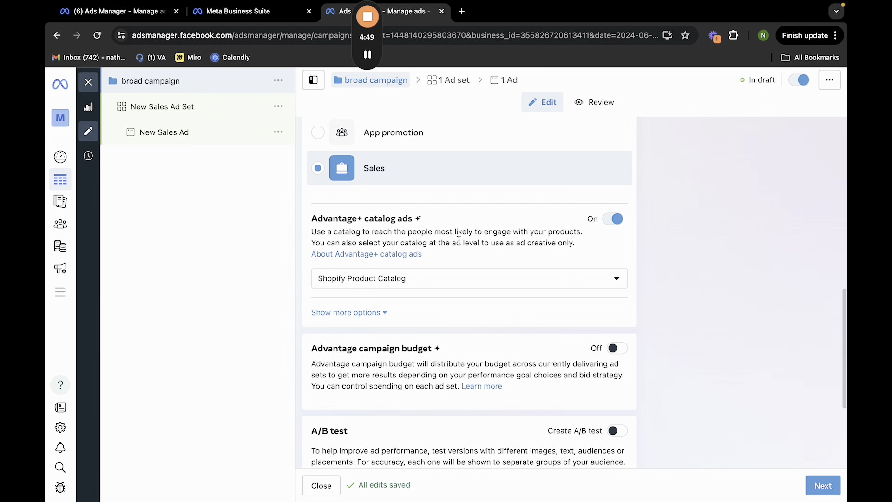
left_click(617, 222)
scroll(412, 308, "down", 2)
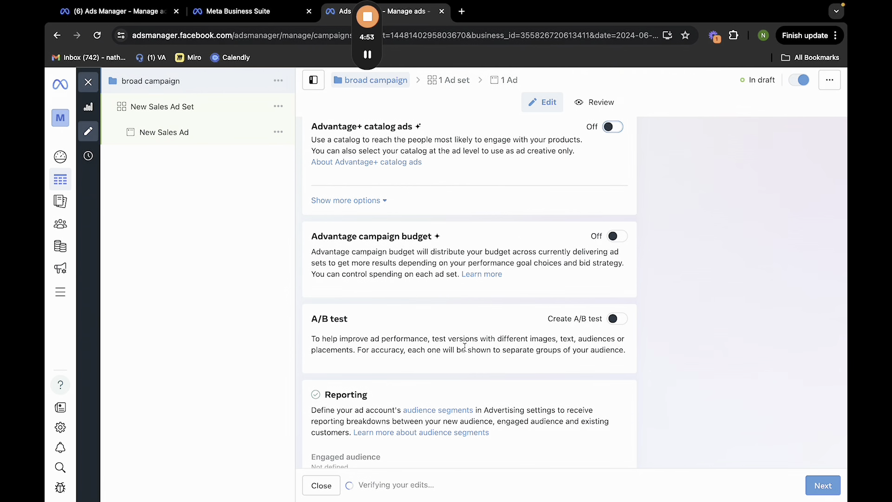
scroll(324, 317, "down", 2)
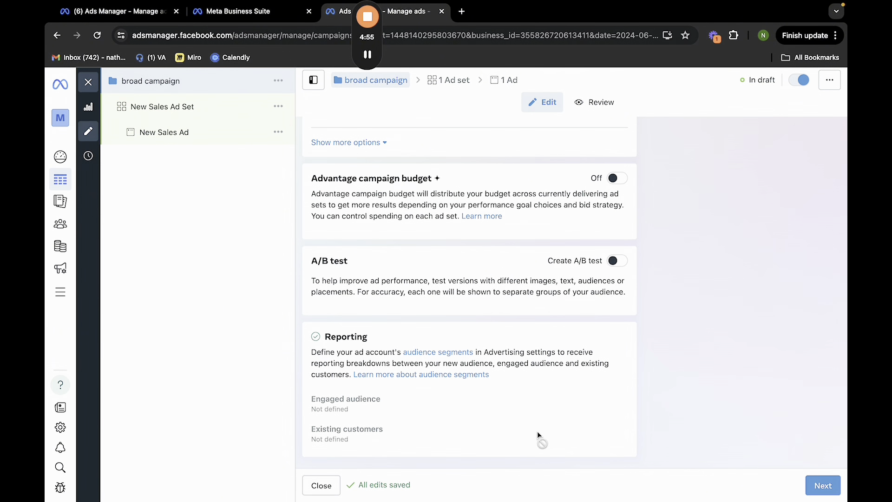
left_click(814, 486)
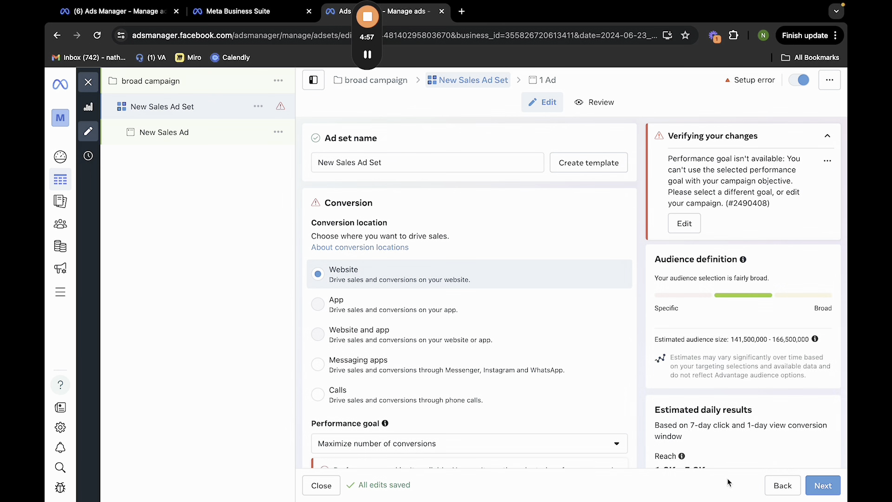
Rename the ad set as "18-28 | m | us"
left_click(388, 162)
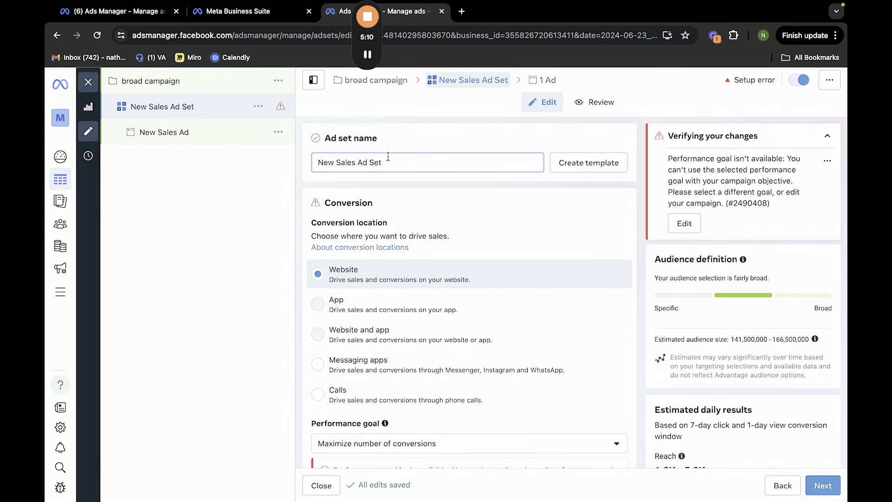
key("ctrl+a")
type("18-28")
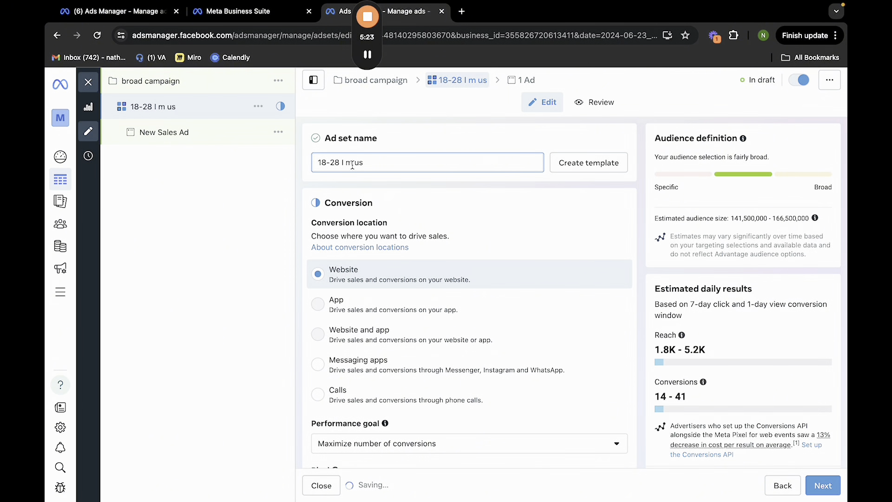
Set the ad set's conversion event to Purchase
scroll(381, 193, "down", 3)
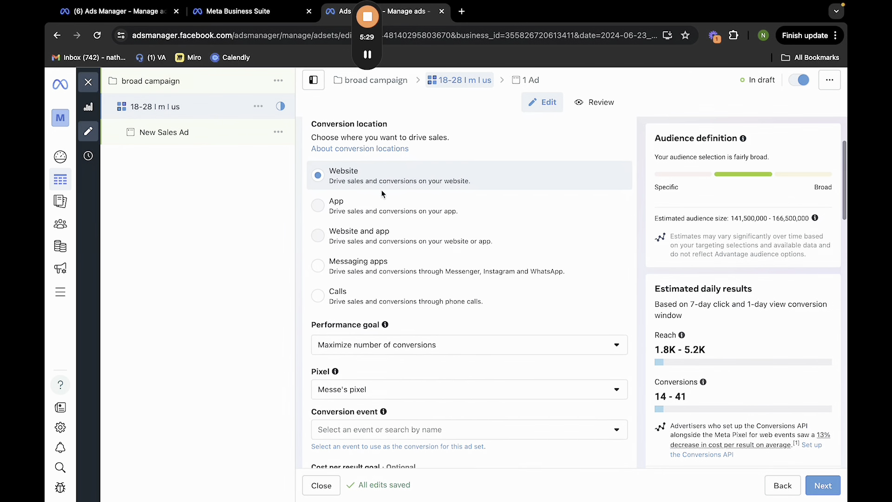
scroll(382, 193, "down", 2)
left_click(411, 356)
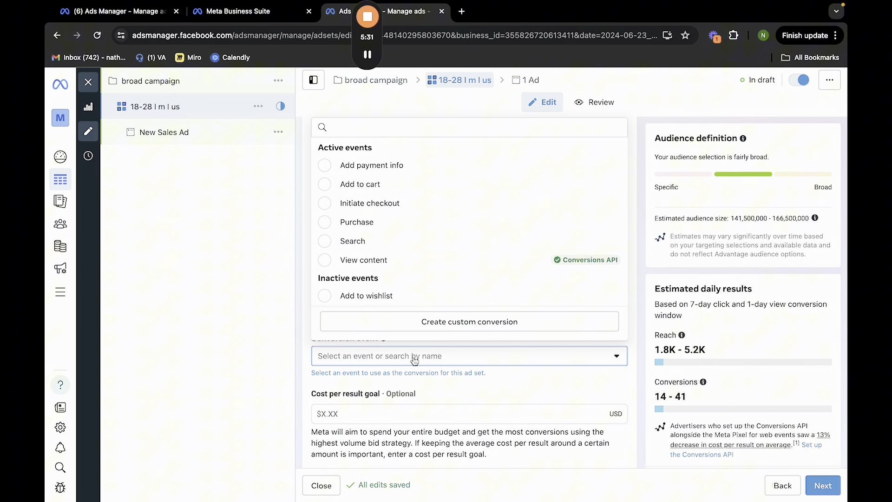
left_click(376, 222)
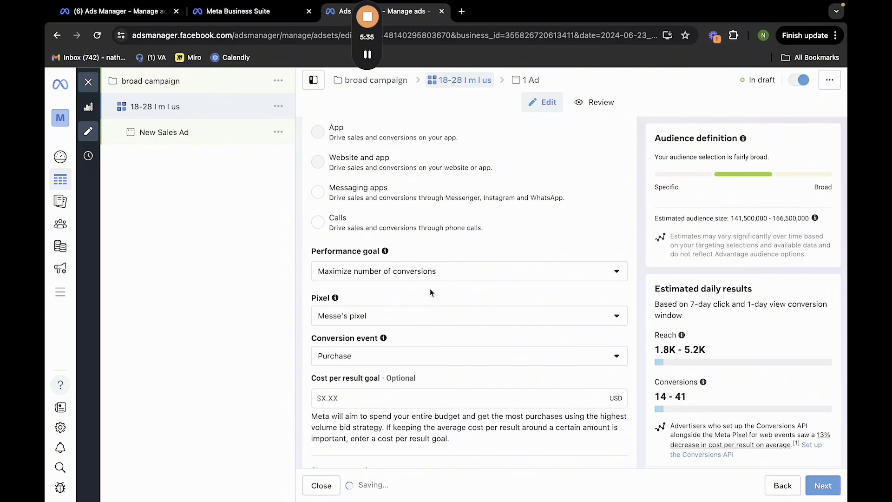
Examine the ad set's conversion location, performance goal, pixel and daily budget settings, and the actions available for the ad set
scroll(431, 292, "up", 4)
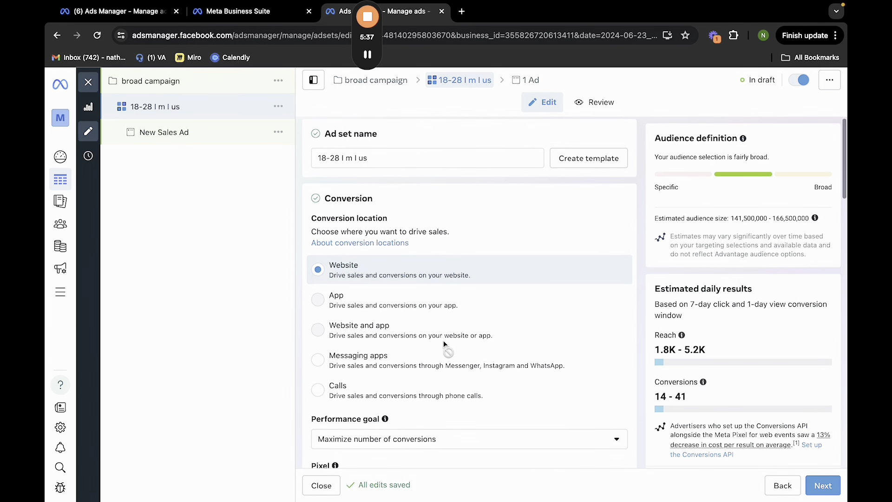
scroll(444, 344, "down", 4)
scroll(442, 347, "up", 4)
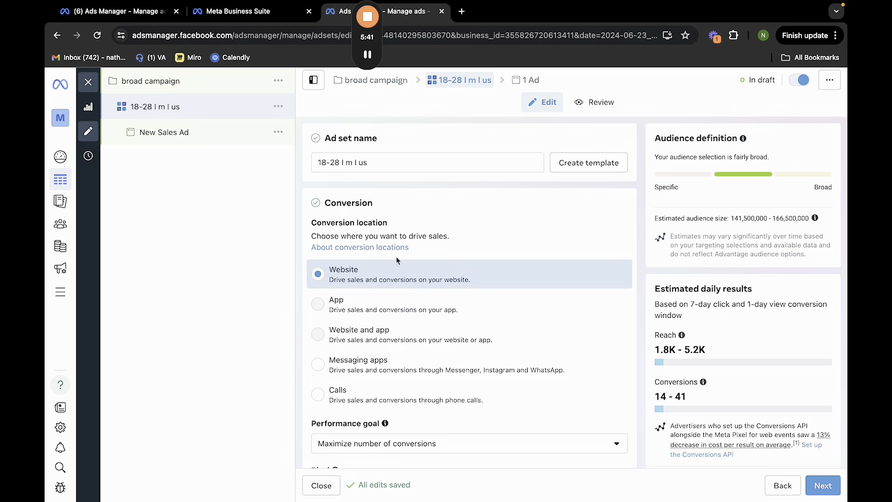
scroll(450, 320, "down", 3)
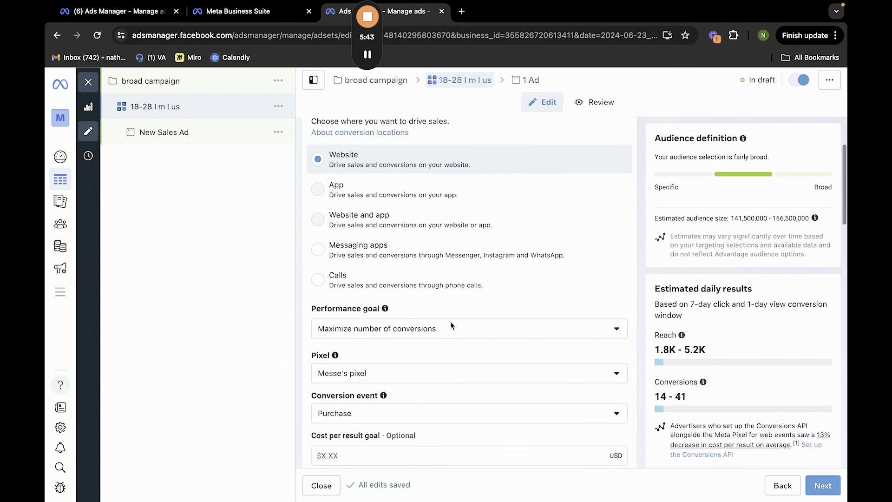
scroll(451, 322, "down", 10)
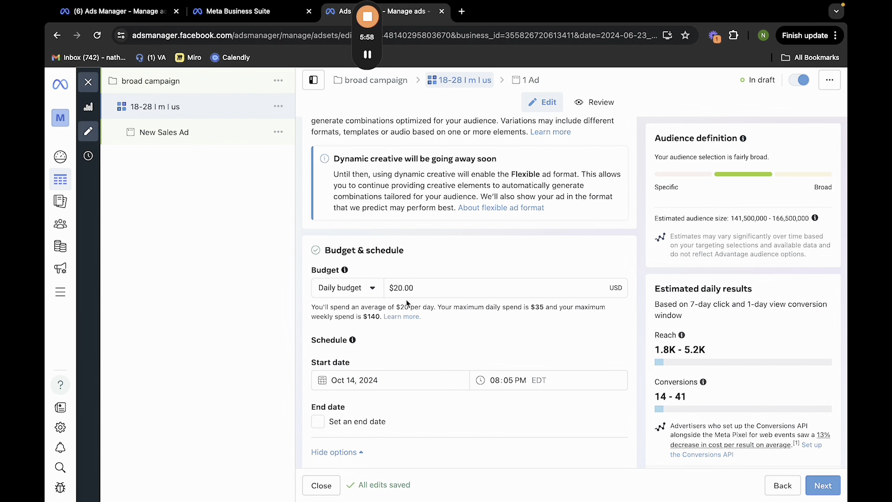
left_click(278, 106)
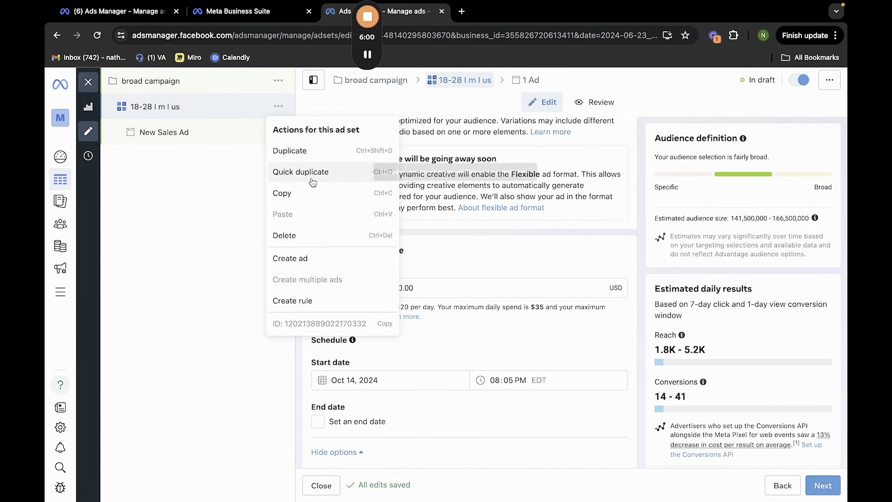
left_click(470, 258)
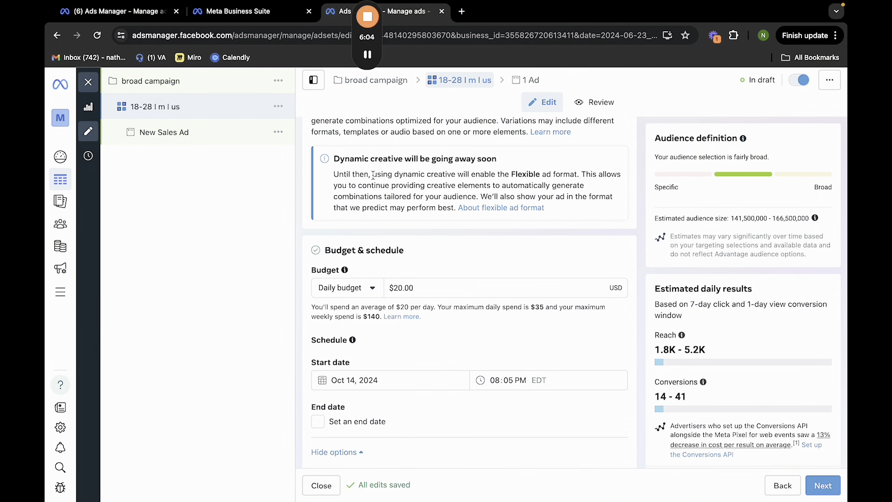
mouse_move(358, 92)
Schedule the ad set to start on Oct 15, 2024 at 12:00 AM
scroll(465, 362, "down", 2)
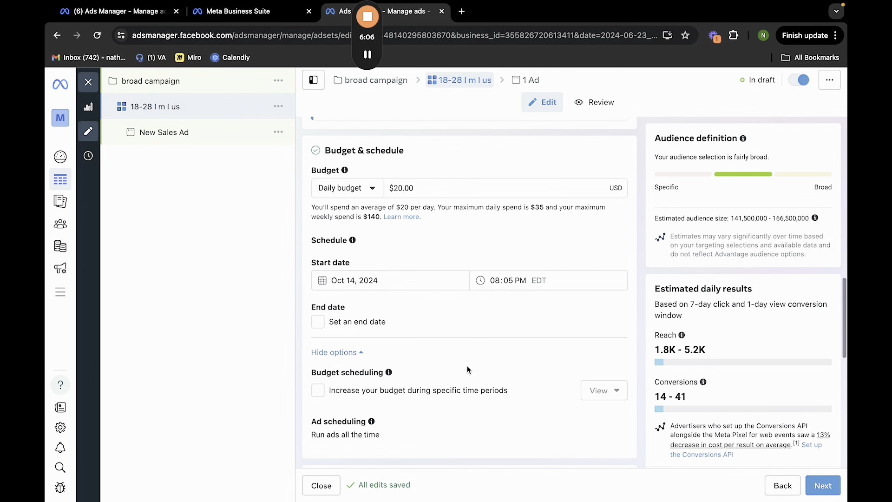
left_click(372, 279)
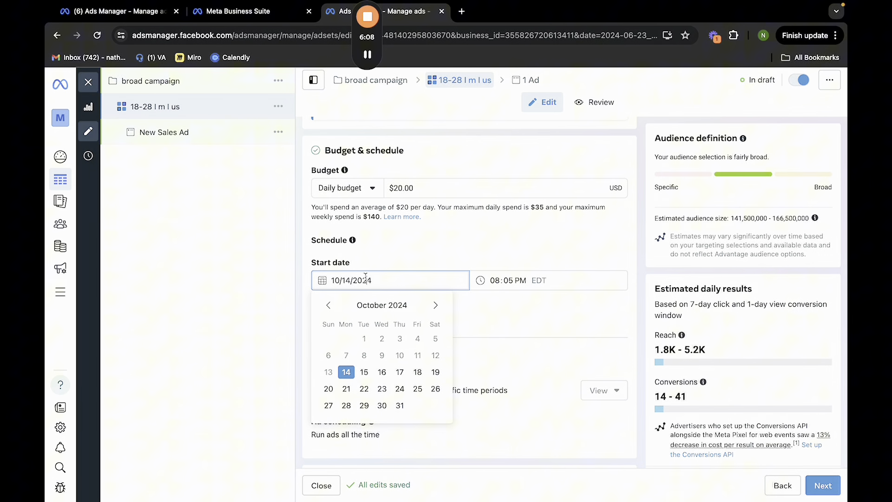
left_click(363, 371)
left_click(495, 279)
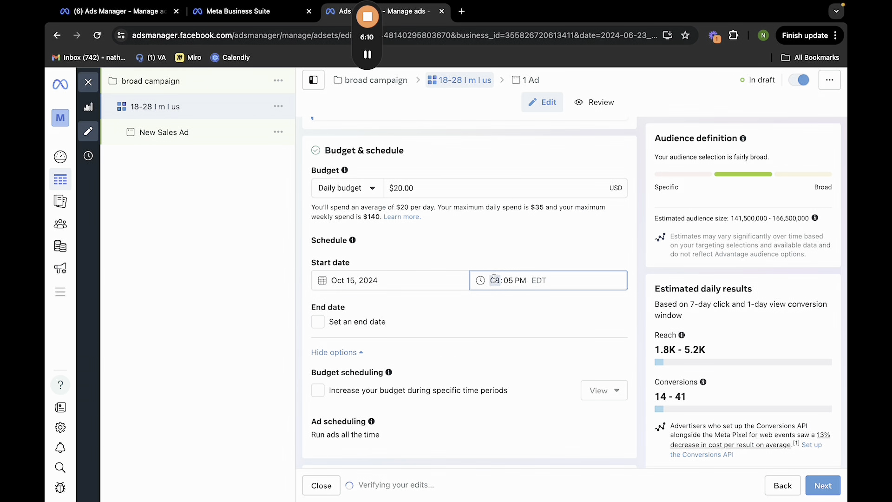
type("12")
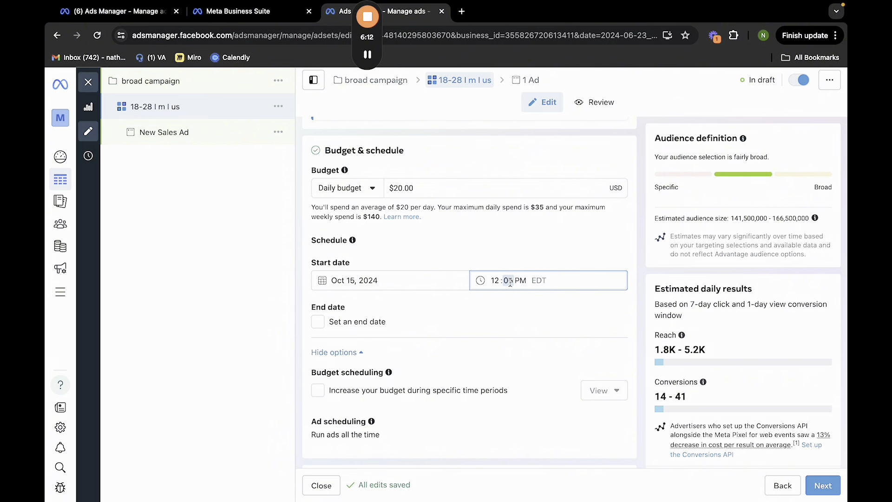
left_click(519, 281)
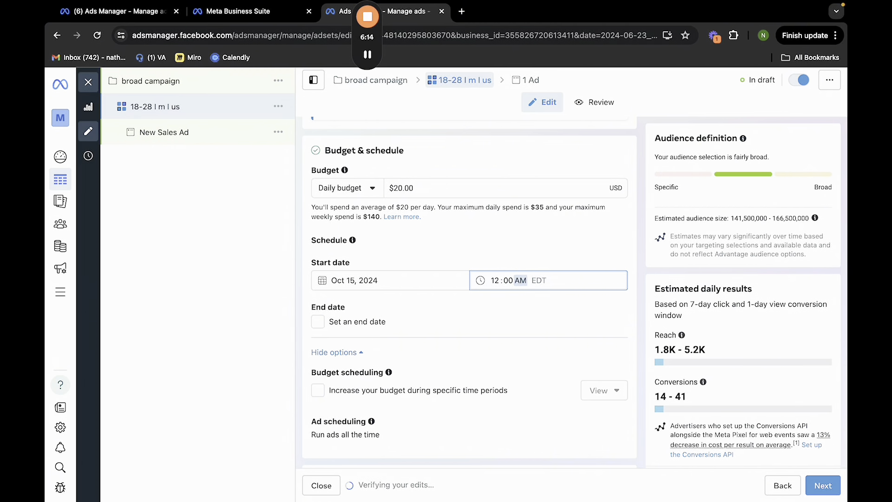
left_click(508, 308)
Expand the audience controls and switch the ad set from Advantage+ audience to the original audience options
scroll(508, 308, "down", 2)
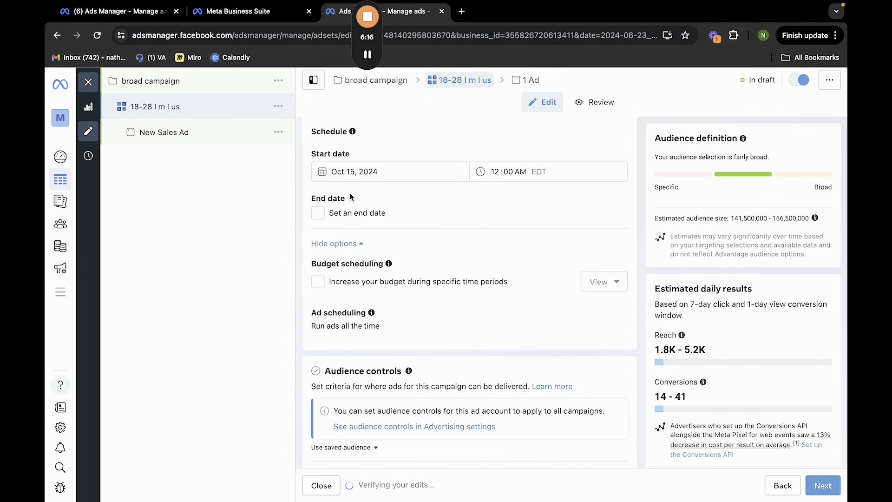
scroll(404, 335, "down", 1)
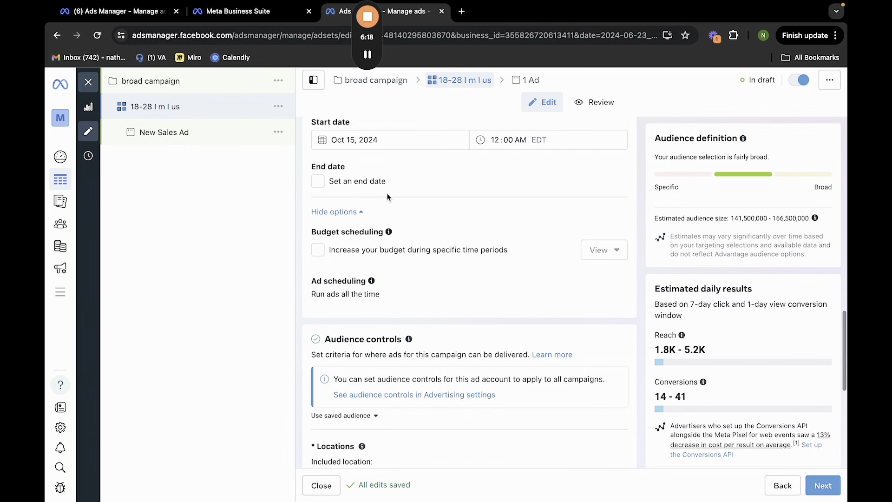
scroll(432, 319, "down", 4)
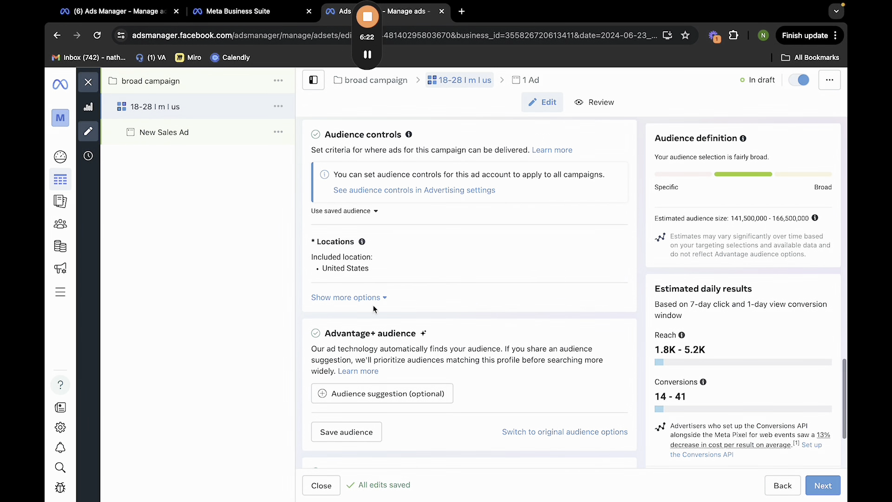
left_click(349, 294)
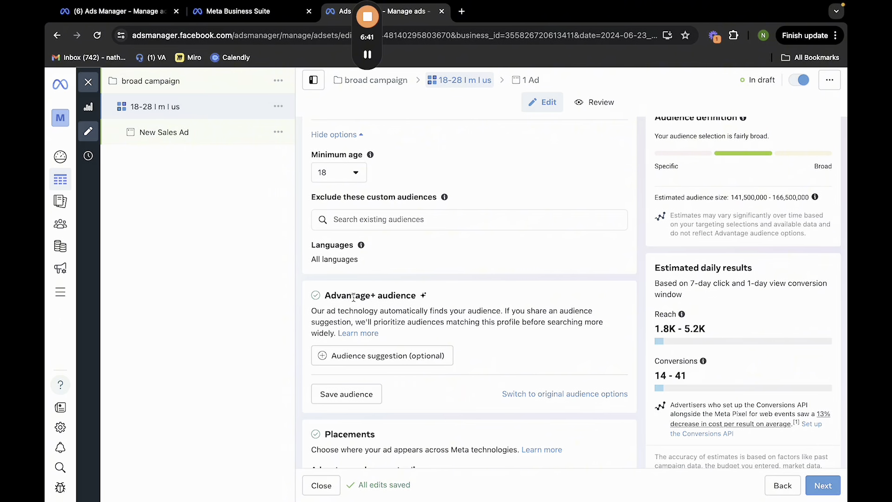
left_click(553, 394)
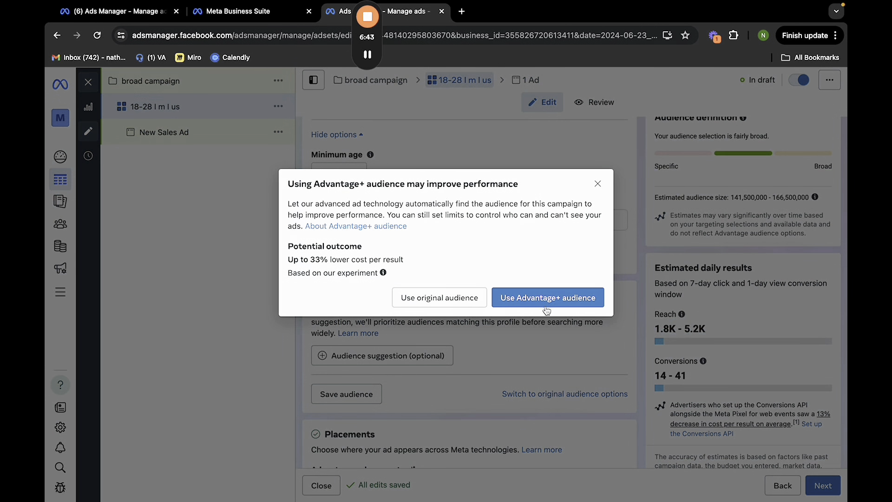
left_click(439, 297)
Set the audience's maximum age to 28
scroll(465, 312, "down", 2)
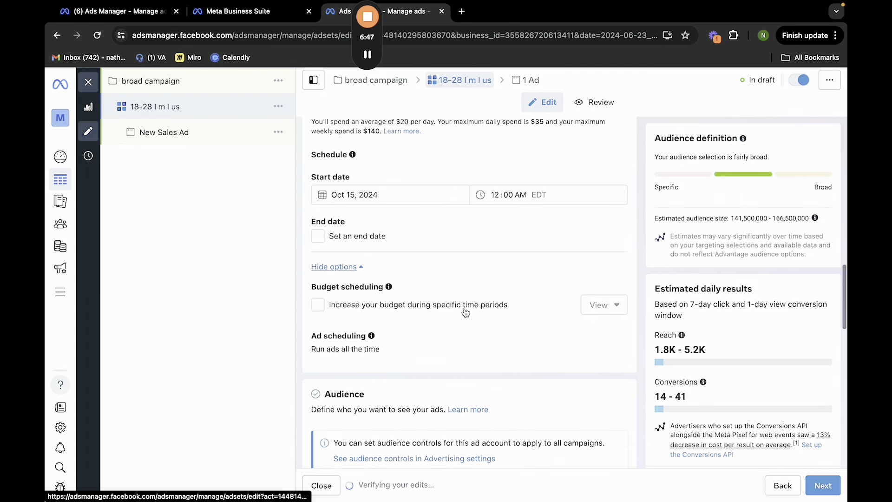
scroll(465, 312, "down", 1)
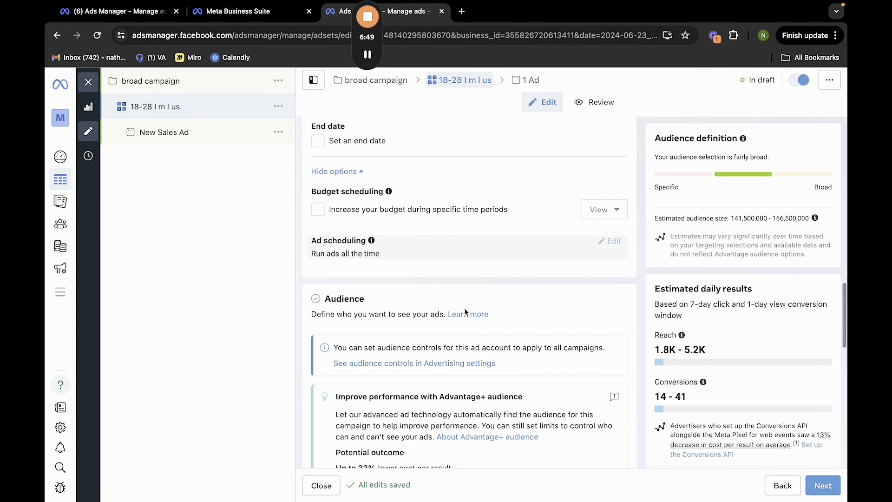
scroll(466, 312, "down", 5)
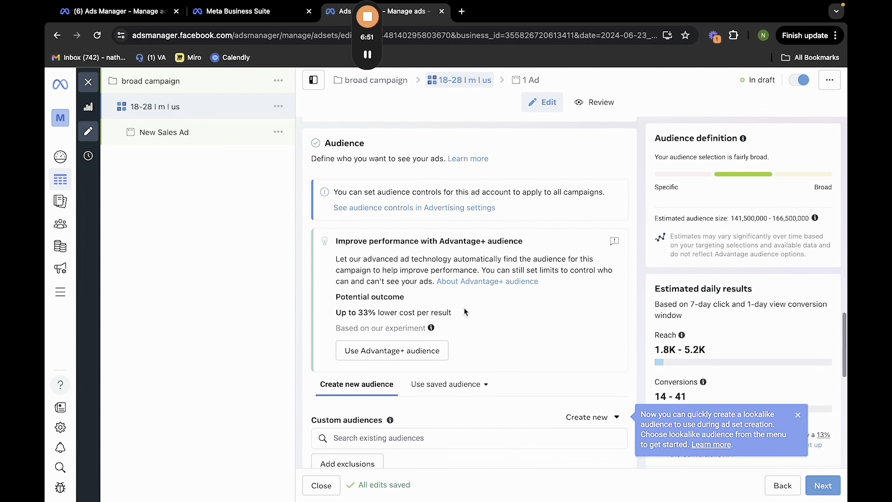
scroll(465, 313, "down", 2)
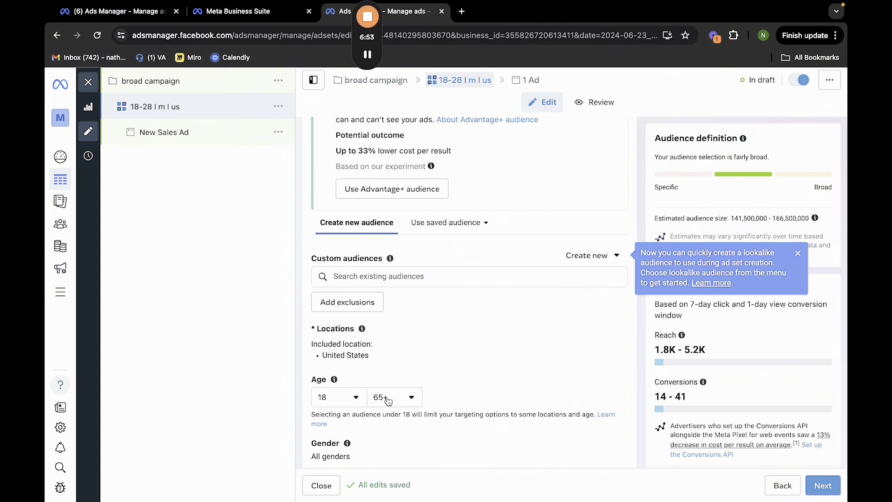
left_click(390, 400)
scroll(400, 335, "up", 15)
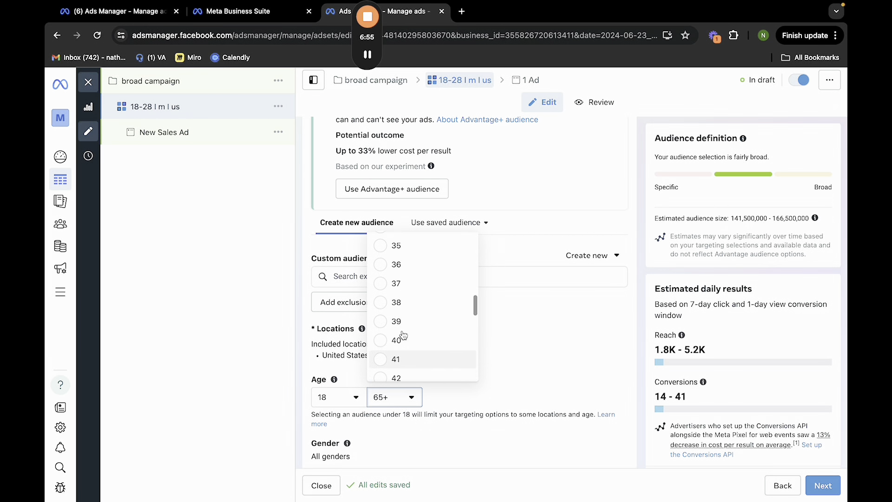
scroll(402, 334, "down", 3)
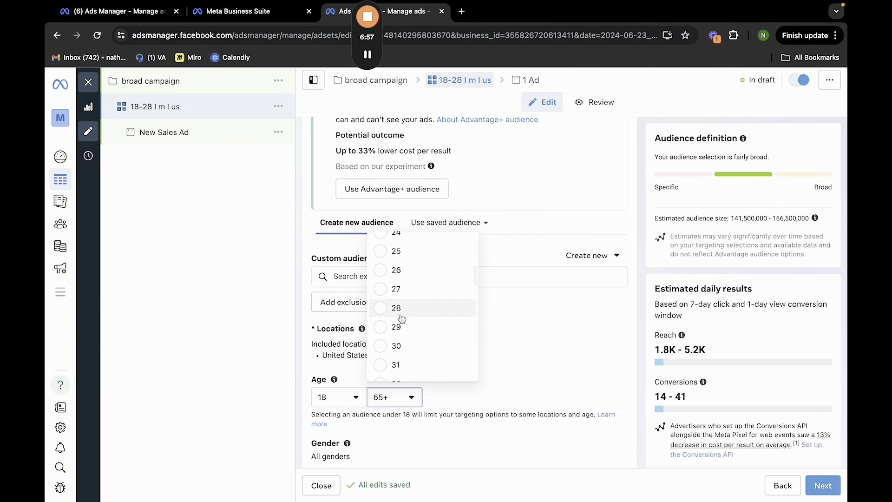
left_click(400, 310)
Limit the audience's gender to Men
scroll(408, 335, "down", 2)
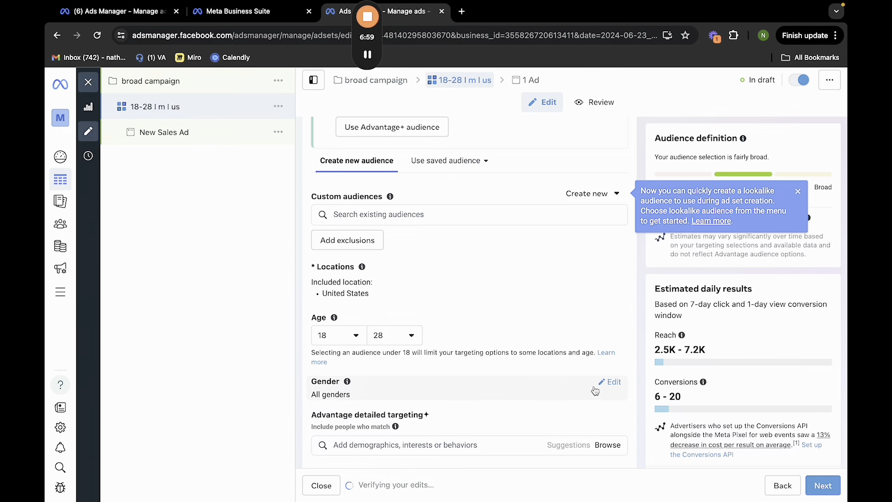
left_click(610, 382)
left_click(353, 398)
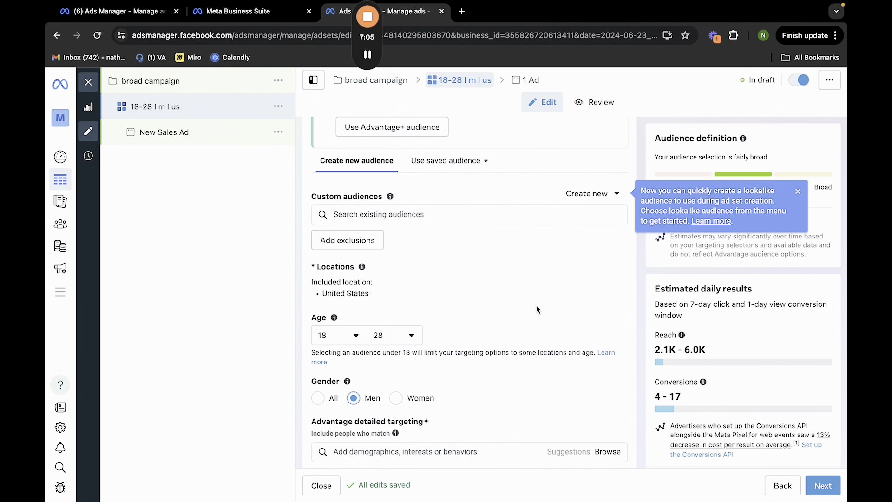
Expand the placement options and switch the ad set from Advantage+ placements to manual placements
scroll(537, 309, "down", 1)
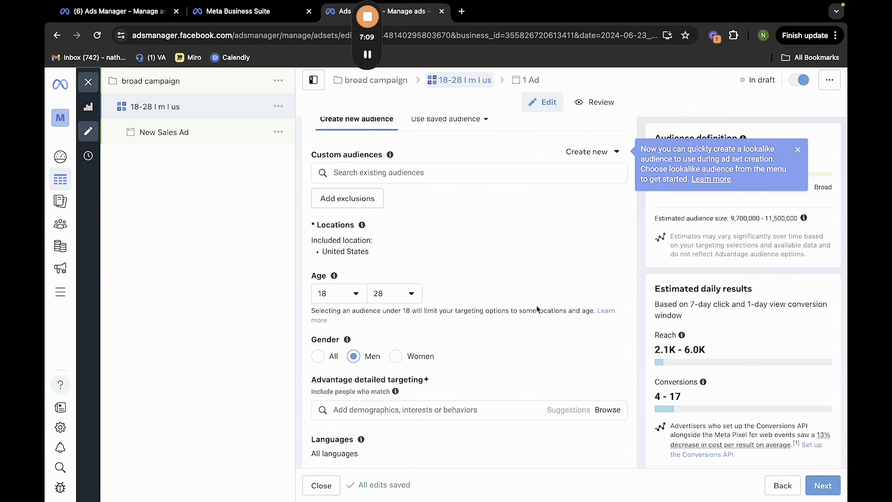
scroll(536, 333, "down", 5)
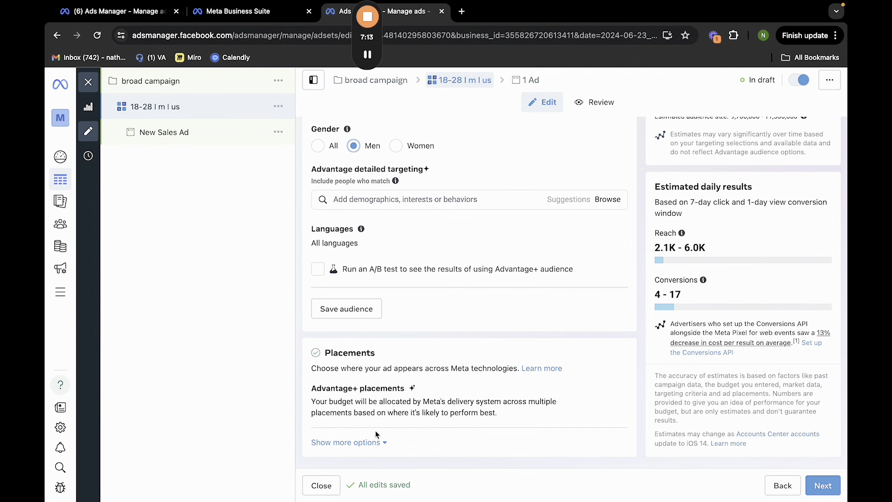
left_click(366, 444)
scroll(430, 393, "down", 4)
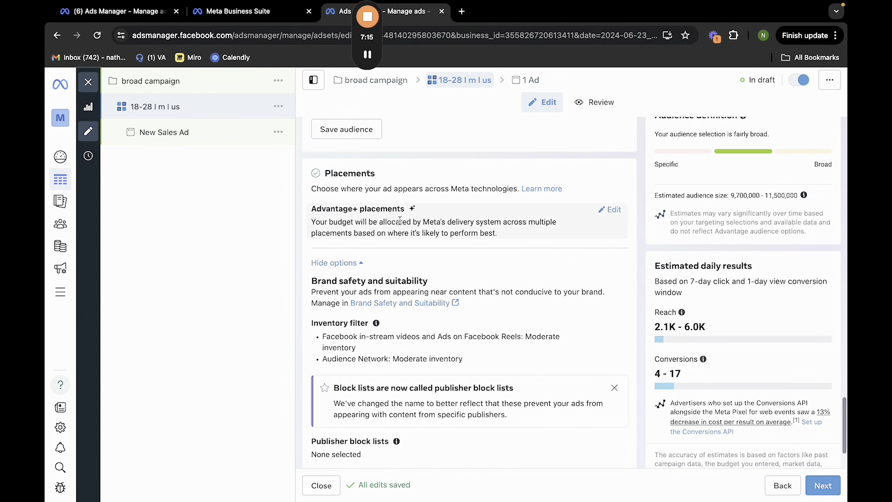
left_click(609, 209)
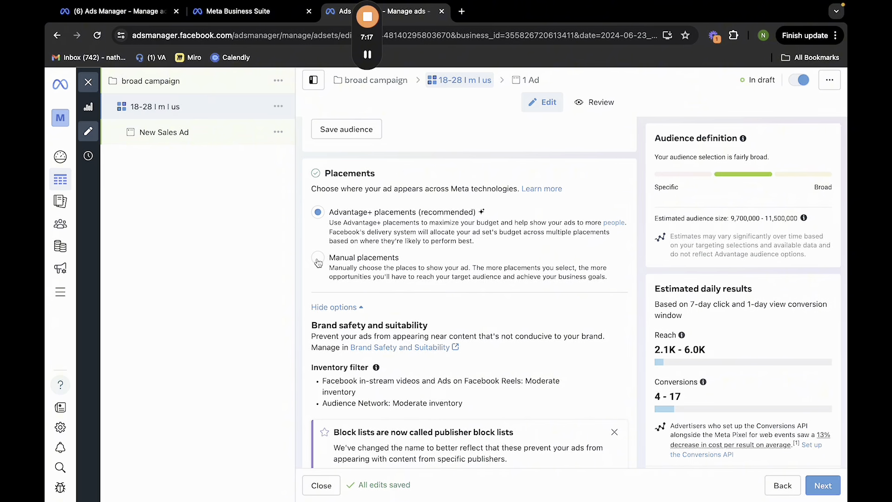
left_click(372, 280)
Exclude the Audience Network and Messenger platforms from the manual placements
scroll(320, 316, "down", 3)
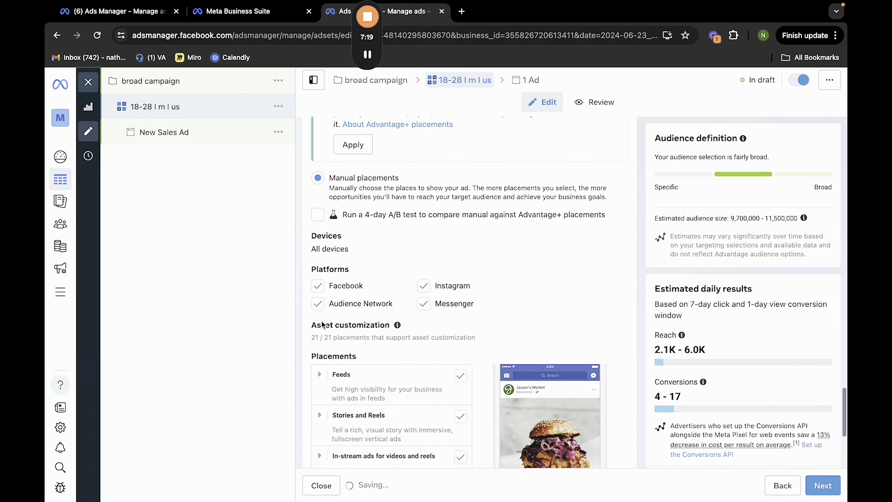
left_click(319, 304)
left_click(427, 303)
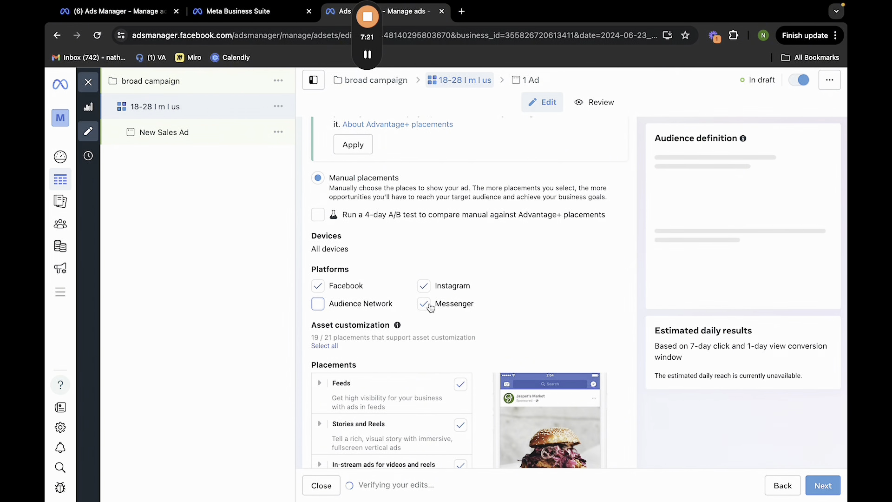
Exclude in-stream ads for videos and reels from the manual placements and expand the Stories and Reels group
scroll(428, 303, "down", 4)
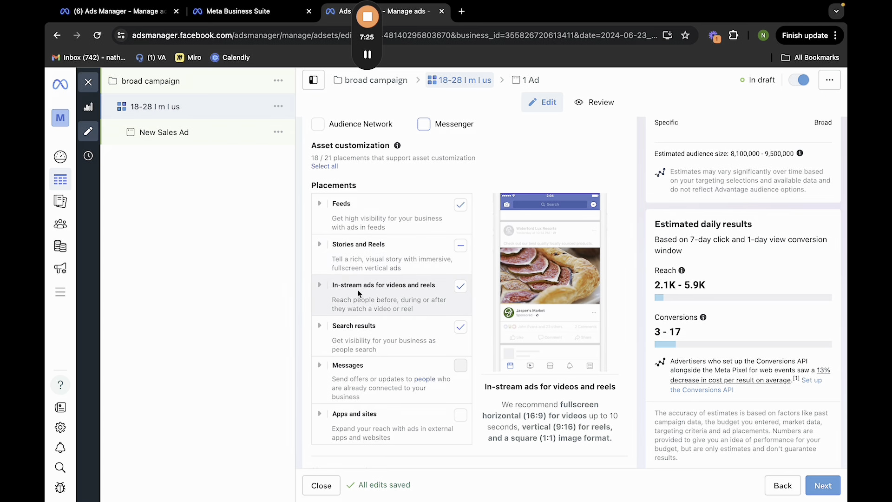
left_click(459, 287)
scroll(460, 288, "down", 1)
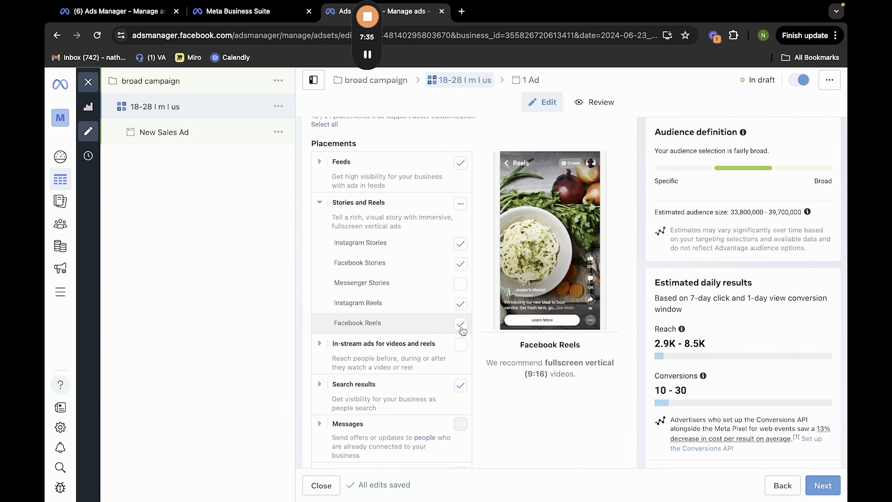
Expand the Feeds placements and exclude Facebook profile feed, Instagram profile feed, Facebook Marketplace and Facebook Business Explore
left_click(329, 173)
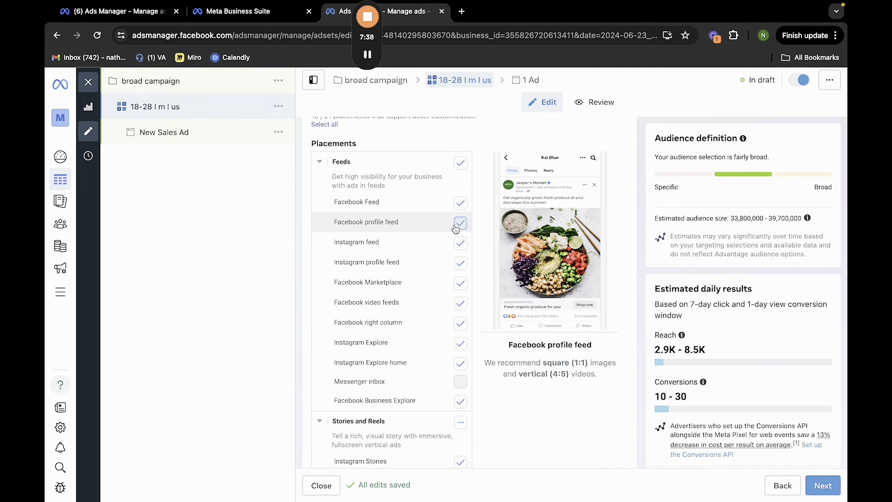
left_click(455, 227)
scroll(459, 260, "down", 1)
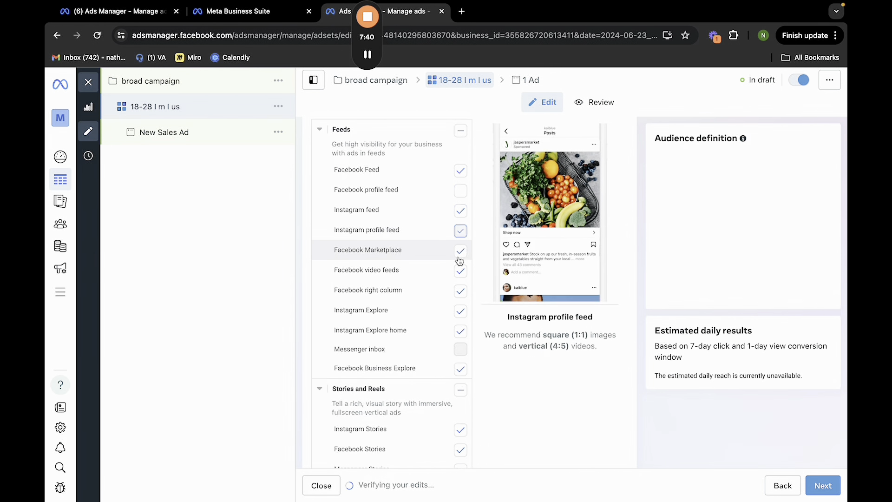
left_click(458, 255)
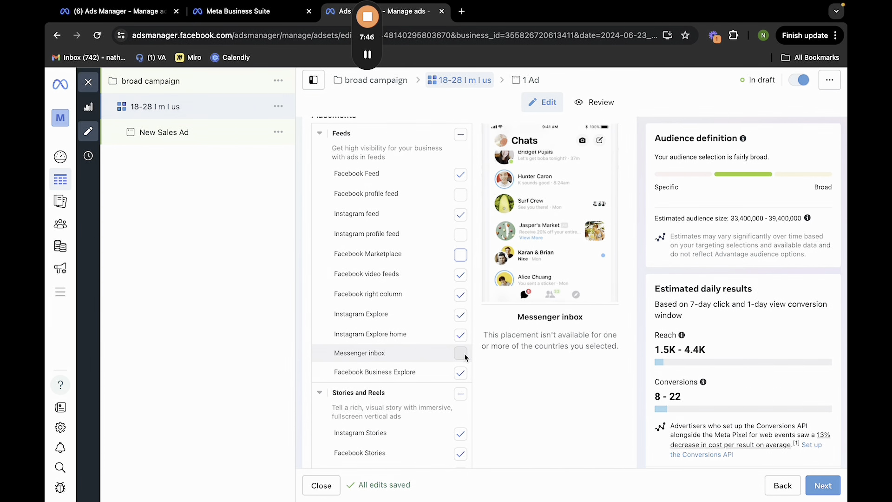
left_click(461, 373)
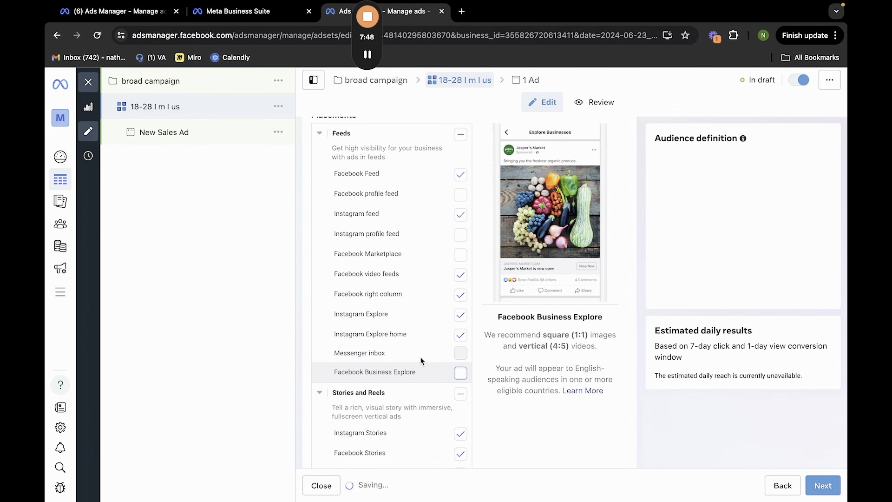
Review the ad set's conversion, audience and placement settings
scroll(409, 362, "down", 5)
scroll(402, 331, "up", 9)
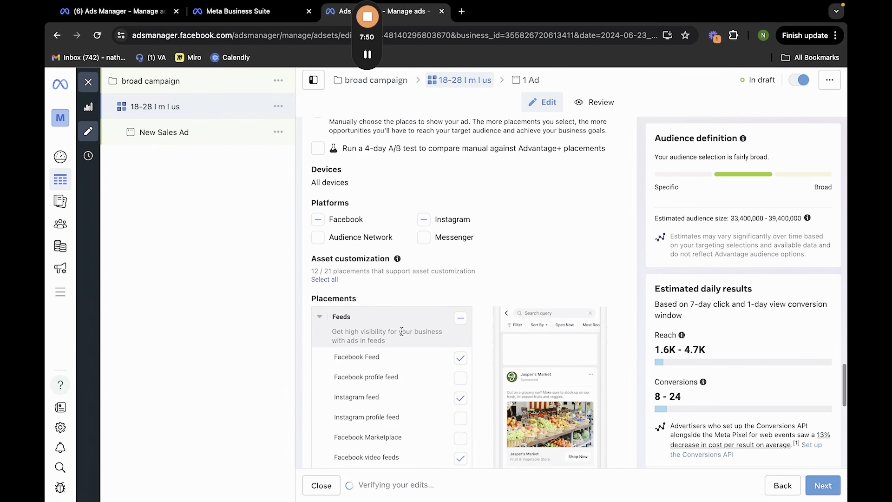
scroll(401, 331, "up", 10)
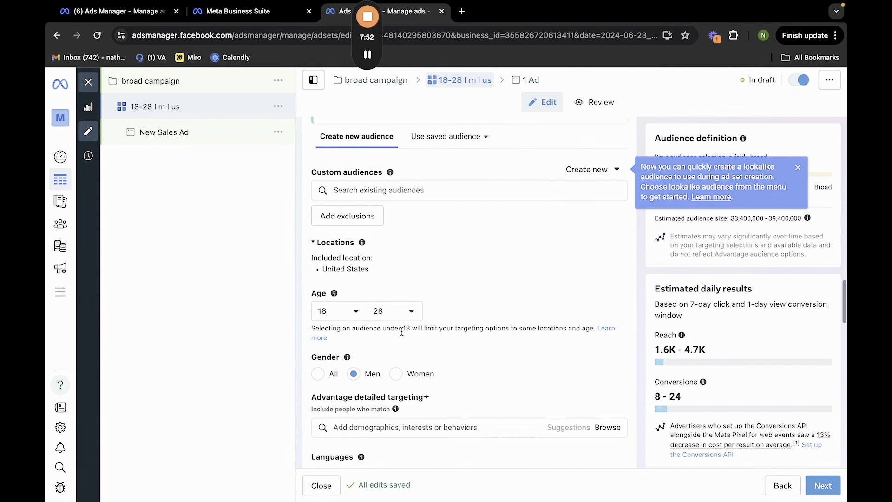
scroll(402, 331, "up", 5)
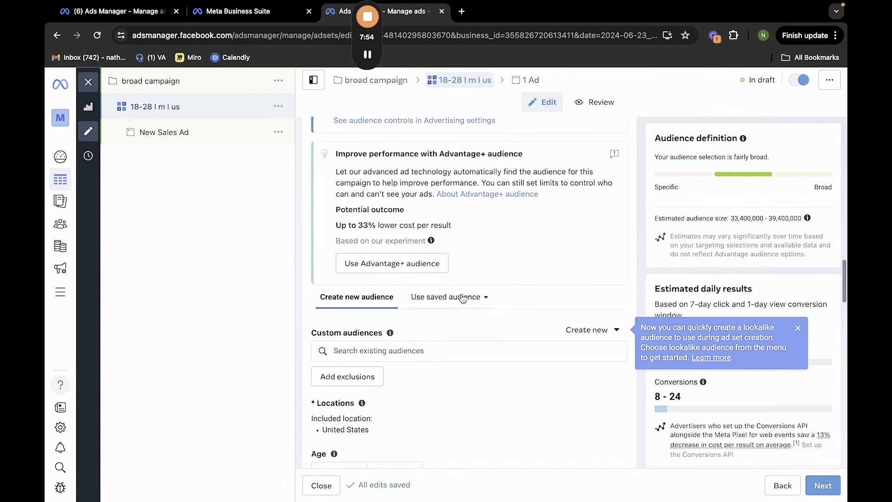
scroll(432, 302, "down", 5)
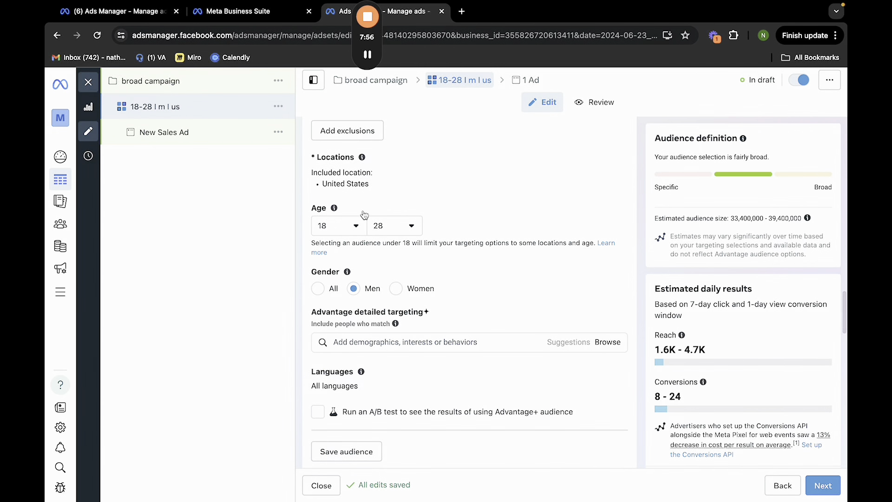
scroll(412, 235, "up", 2)
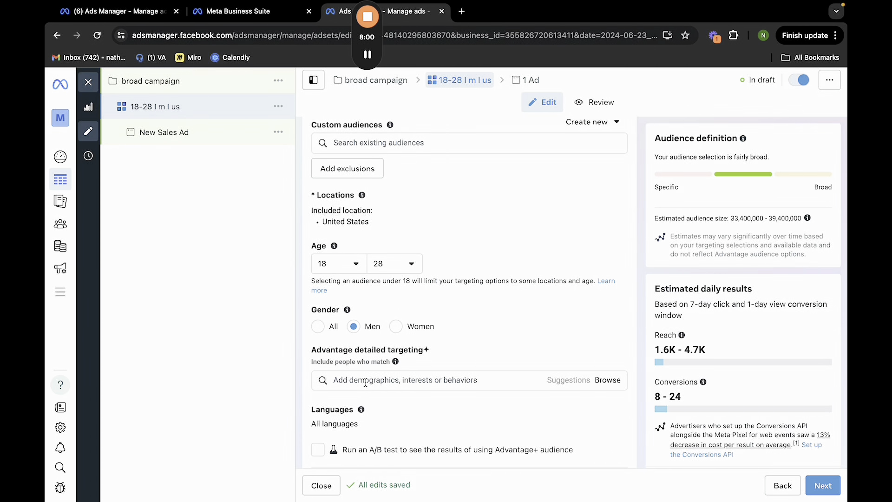
scroll(418, 384, "down", 5)
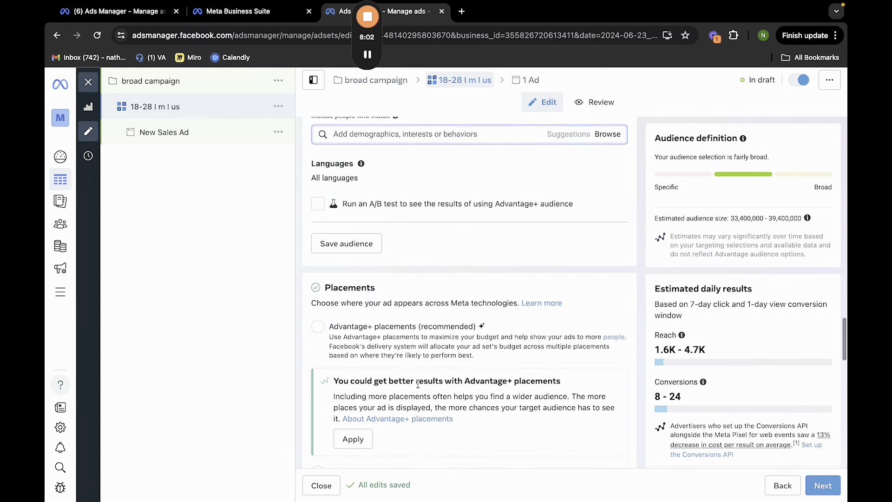
scroll(417, 383, "down", 2)
scroll(417, 383, "up", 3)
scroll(372, 250, "down", 6)
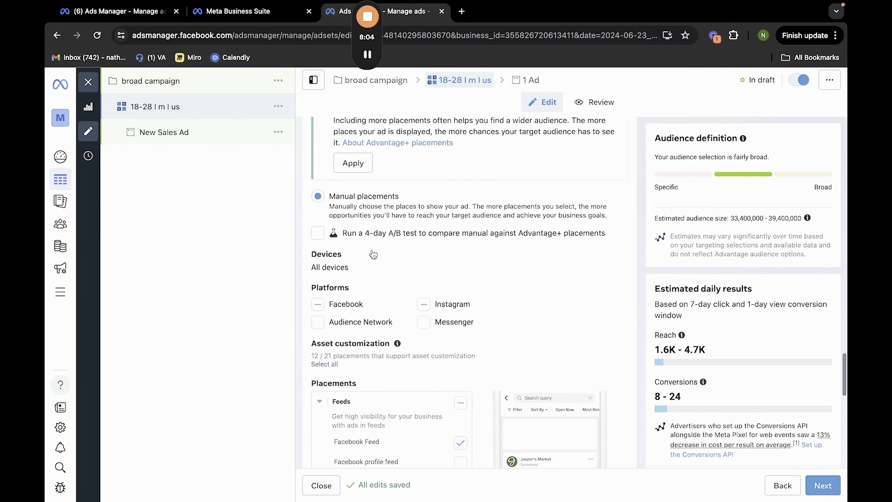
scroll(372, 250, "down", 6)
scroll(373, 250, "up", 12)
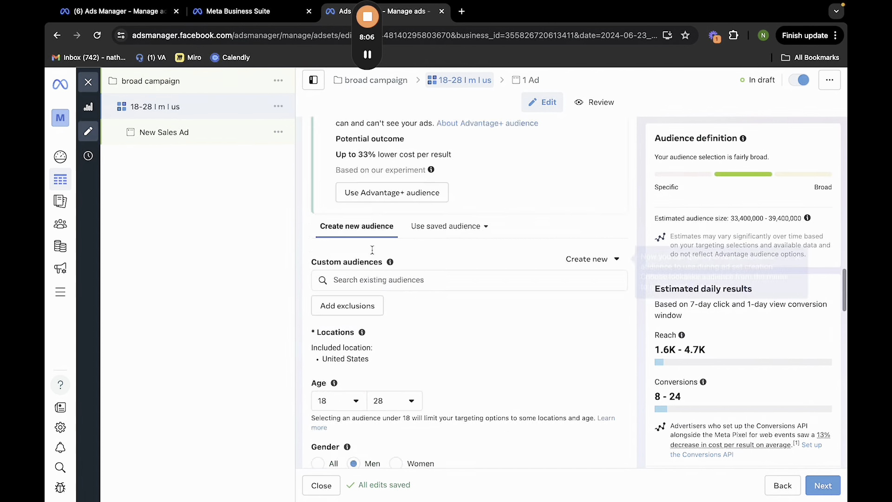
scroll(372, 250, "up", 15)
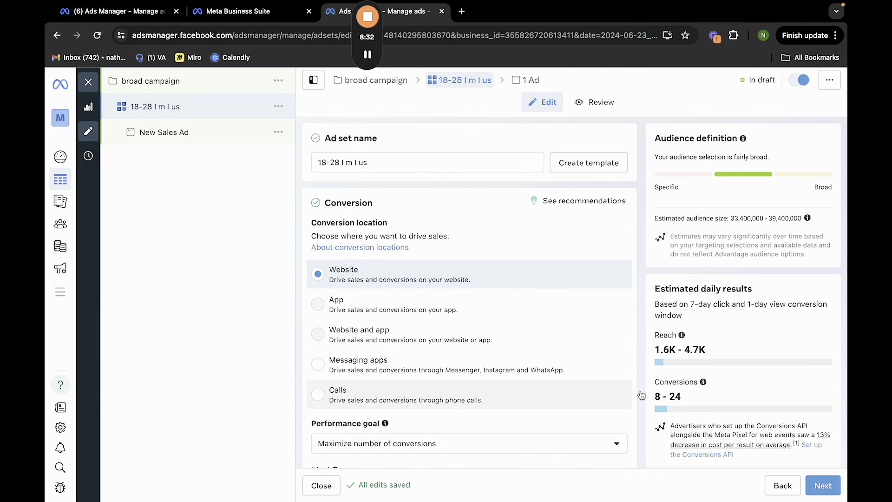
scroll(492, 361, "down", 2)
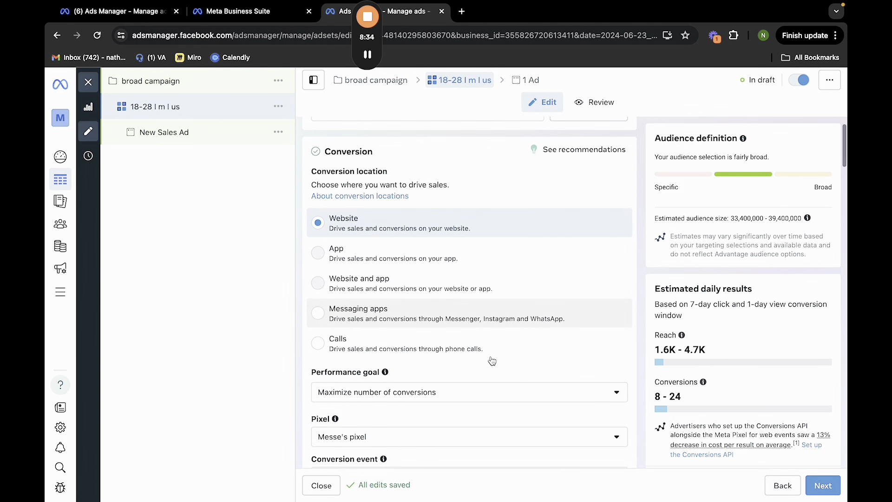
scroll(492, 361, "down", 1)
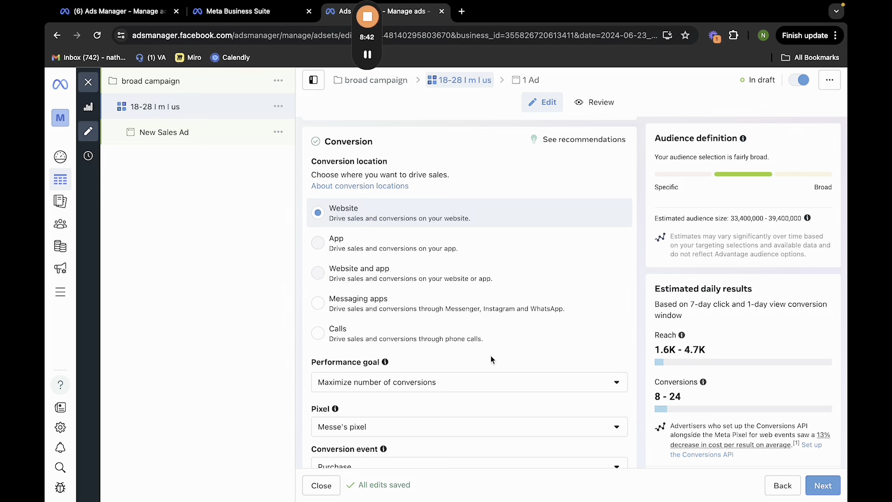
scroll(514, 364, "down", 15)
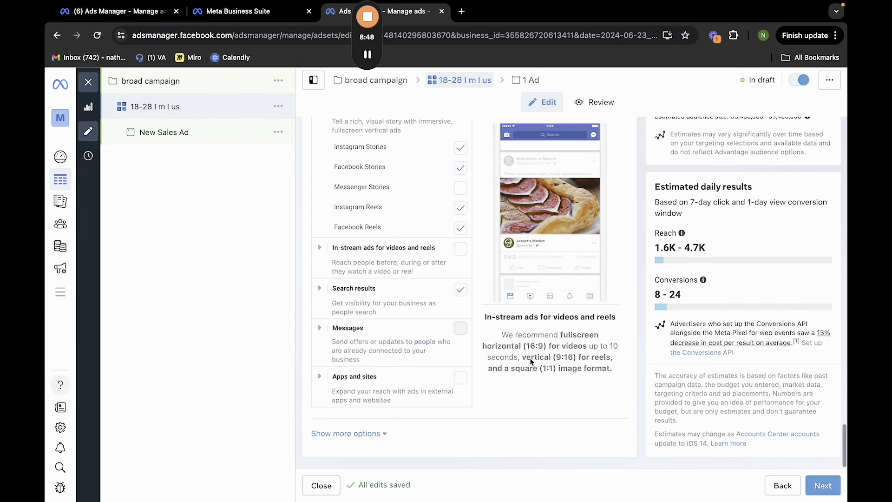
Continue to the ad level and rename the new sales ad as ad1
left_click(822, 485)
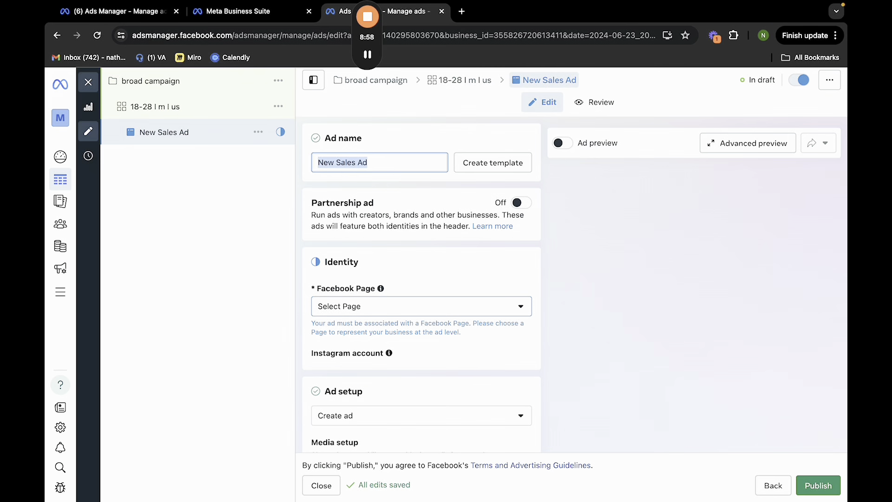
type("ad`")
key("BackSpace")
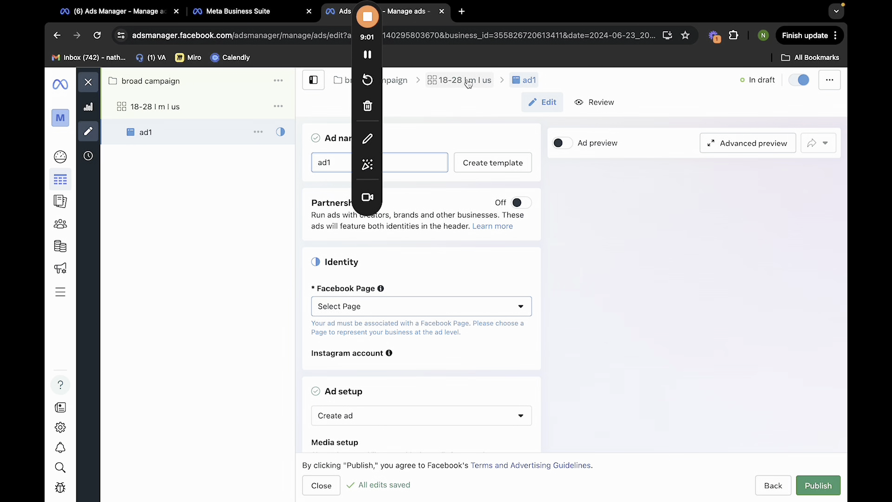
Set Messeshop as the ad's Facebook Page and turn off multi-advertiser ads
left_click(447, 311)
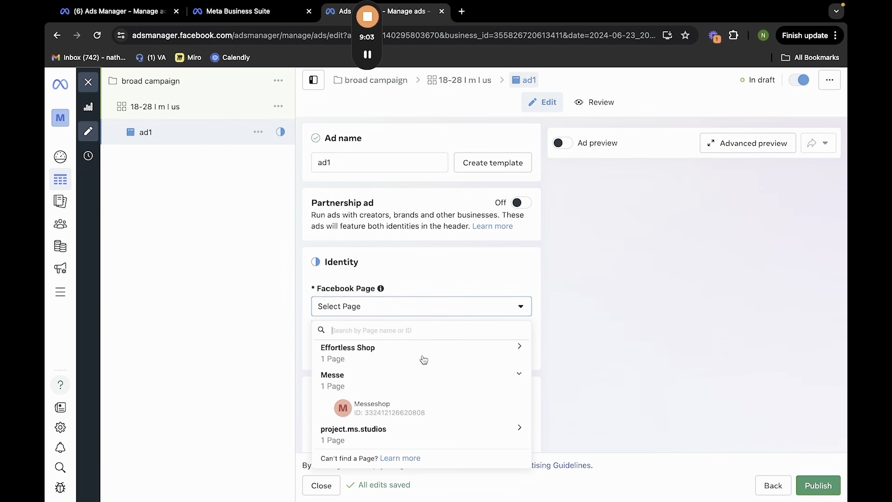
left_click(421, 410)
scroll(417, 394, "down", 10)
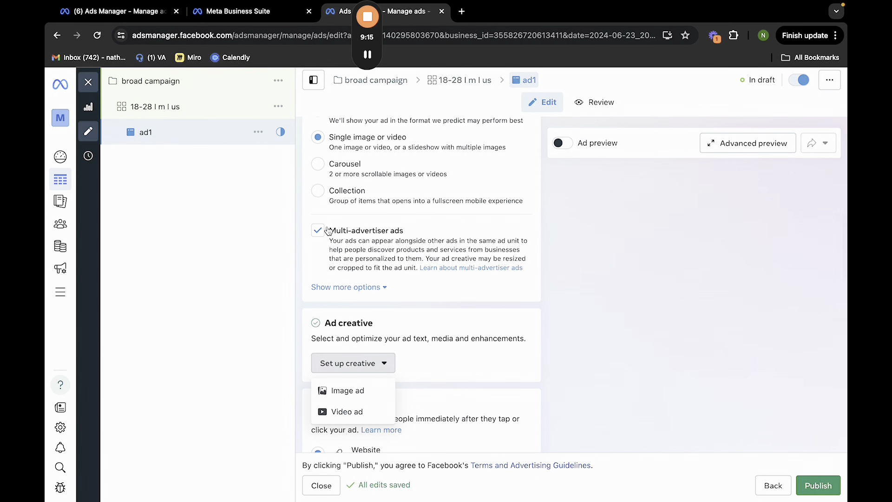
left_click(318, 230)
Change the ad setup from creating an ad to using an existing post
scroll(345, 311, "up", 5)
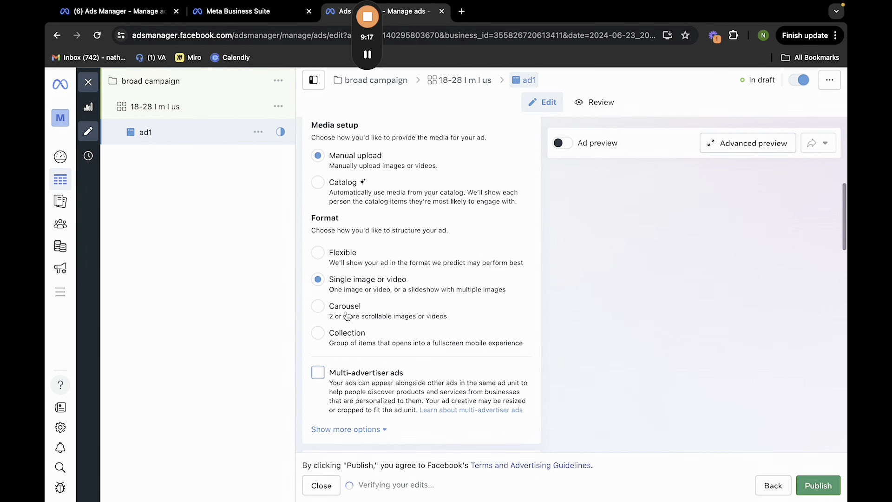
scroll(347, 316, "up", 1)
left_click(354, 242)
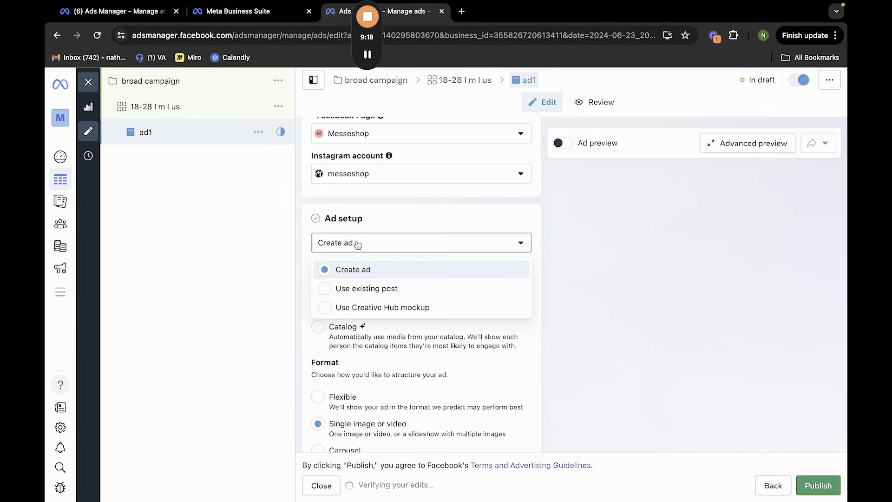
left_click(364, 289)
Select the Instagram post beginning "Buy Two Get One Free Sho..." as the ad creative
scroll(362, 287, "down", 3)
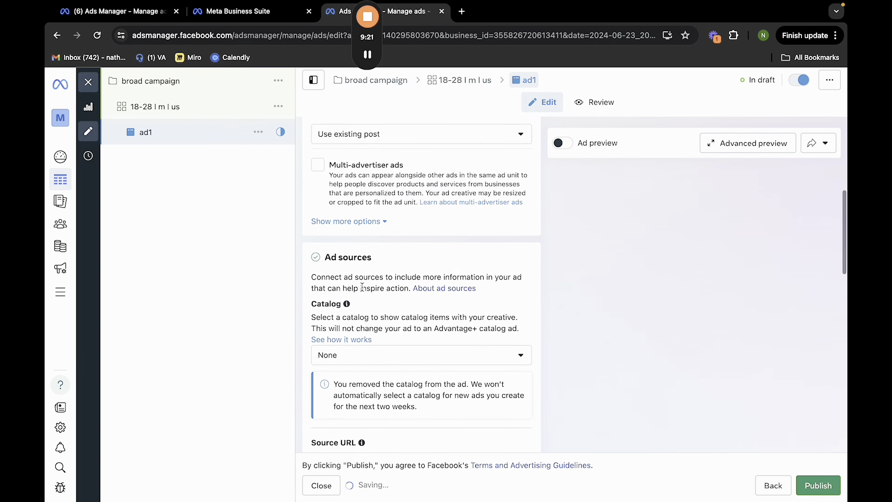
scroll(412, 308, "down", 15)
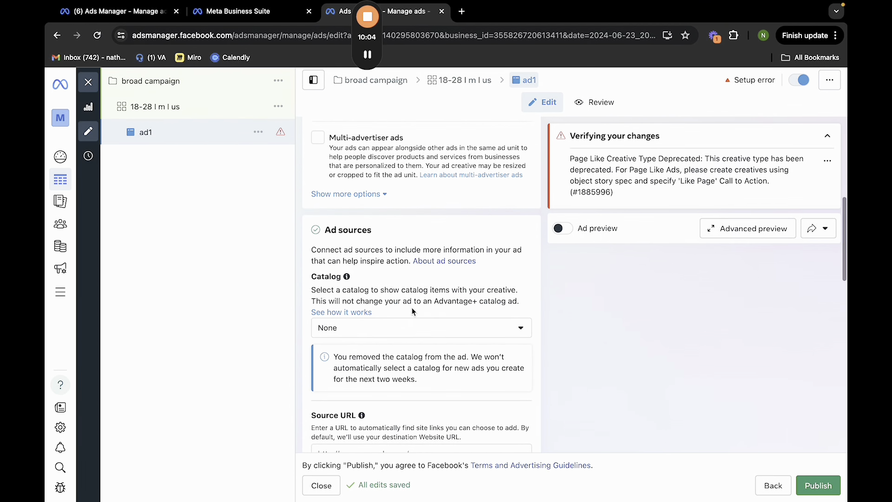
scroll(412, 309, "down", 1)
scroll(388, 397, "down", 2)
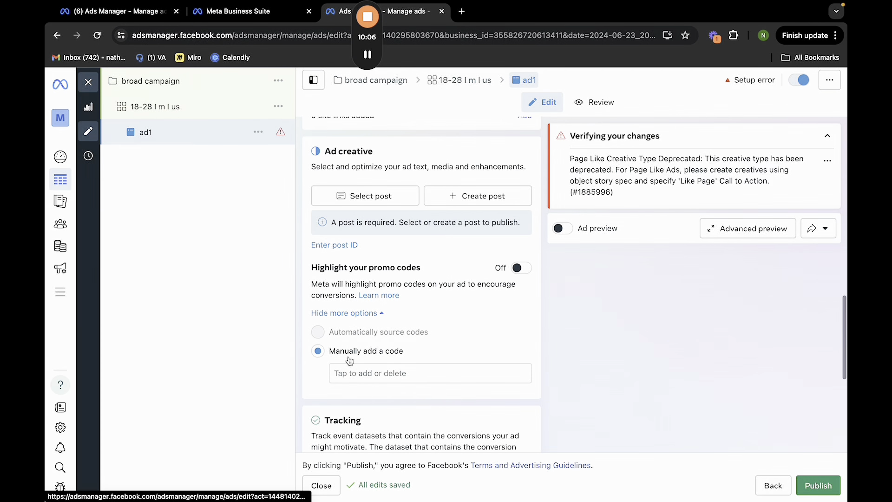
left_click(366, 195)
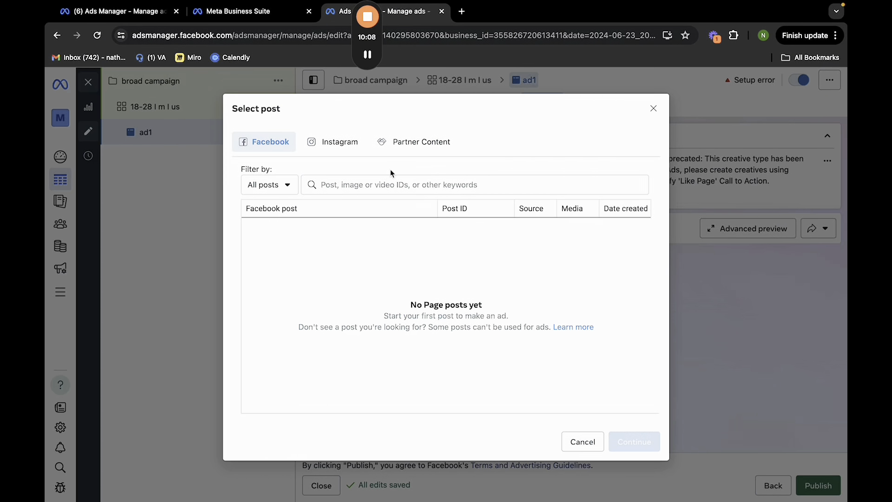
left_click(342, 143)
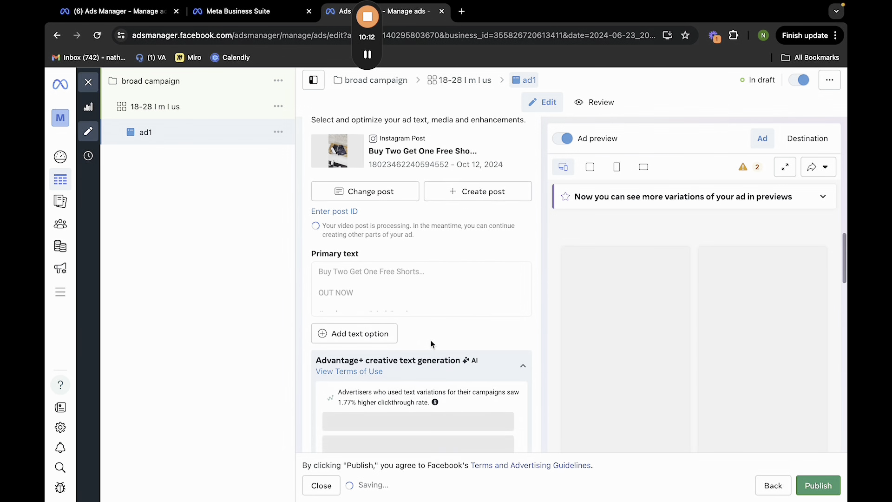
Examine the generated primary text variations and the call-to-action options offered for the ad
scroll(411, 352, "down", 2)
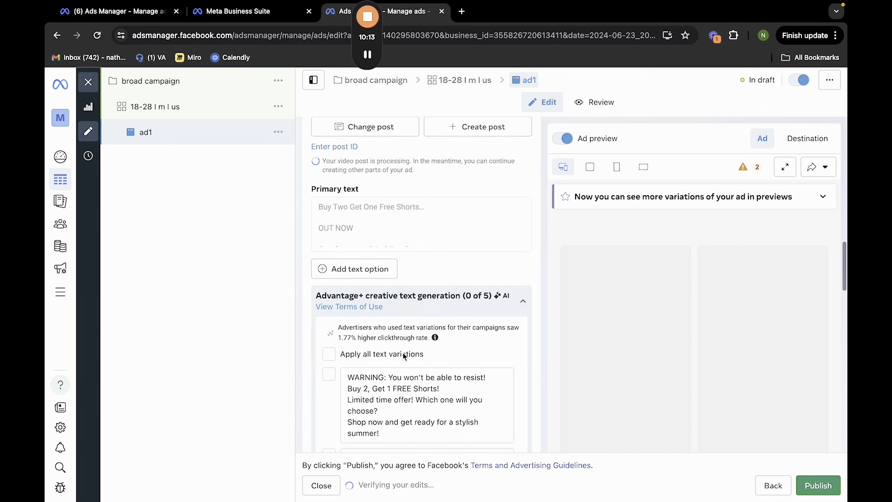
scroll(403, 356, "down", 4)
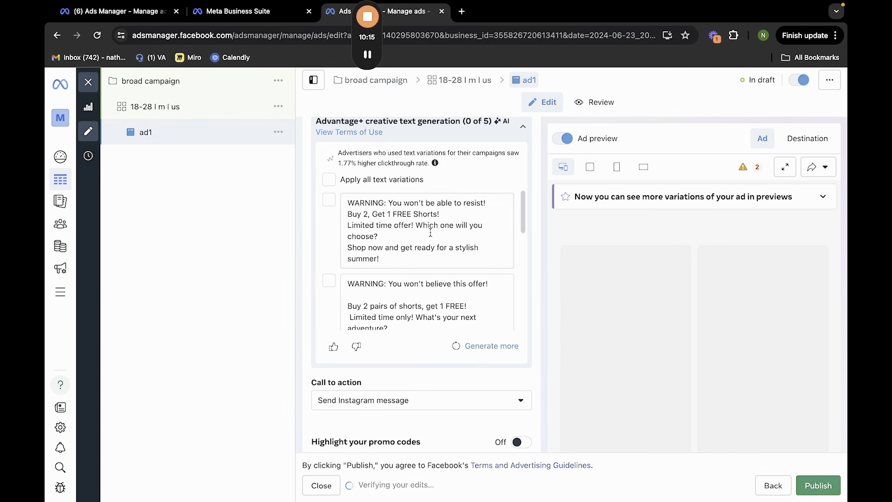
scroll(444, 371, "down", 3)
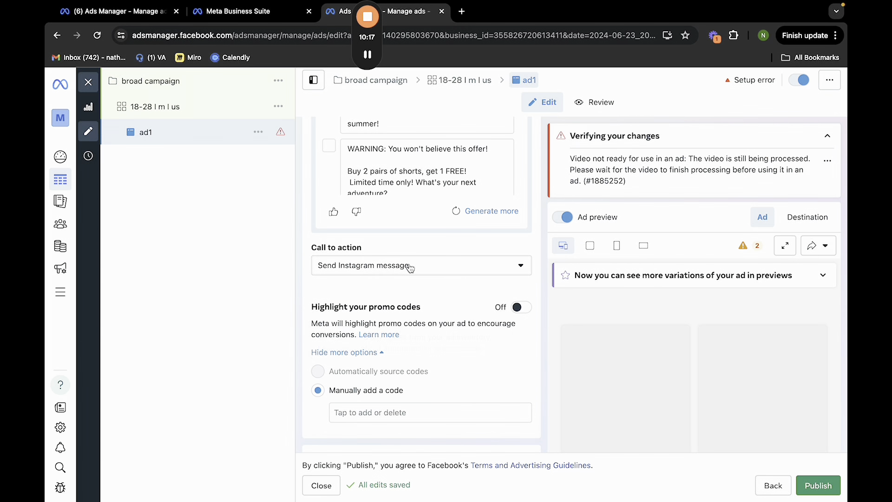
left_click(410, 268)
scroll(397, 330, "up", 2)
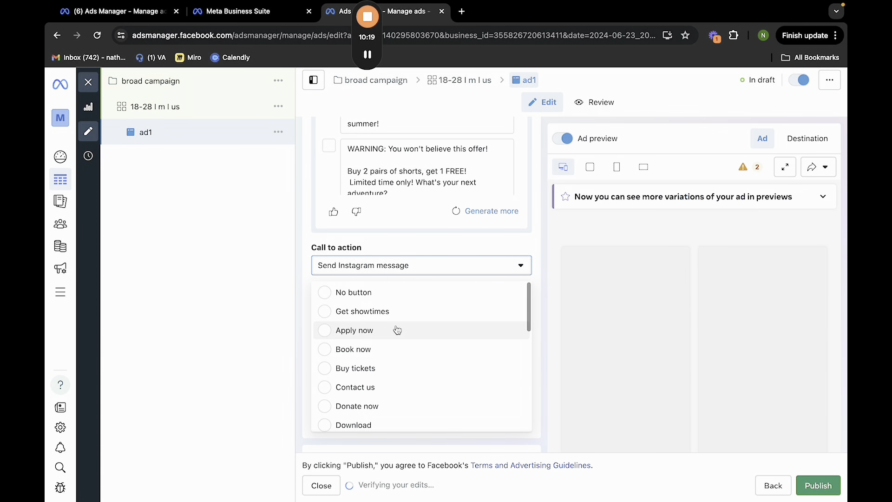
scroll(398, 330, "down", 5)
left_click(520, 266)
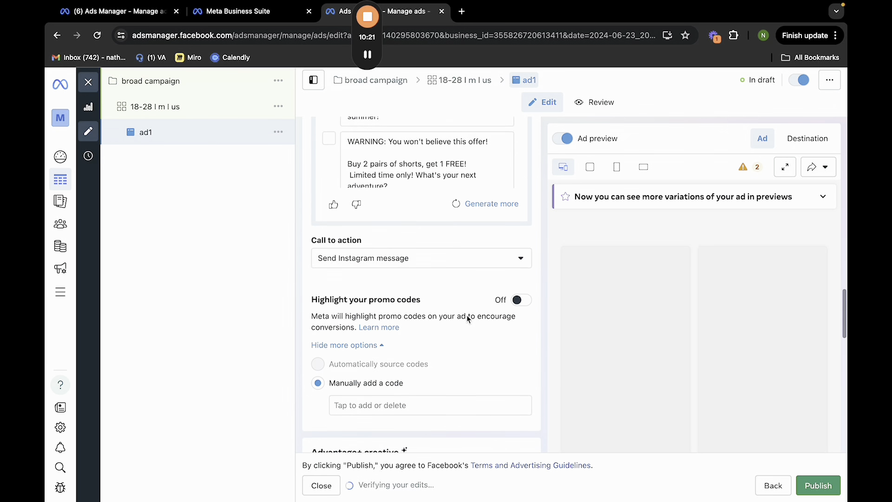
scroll(466, 315, "down", 2)
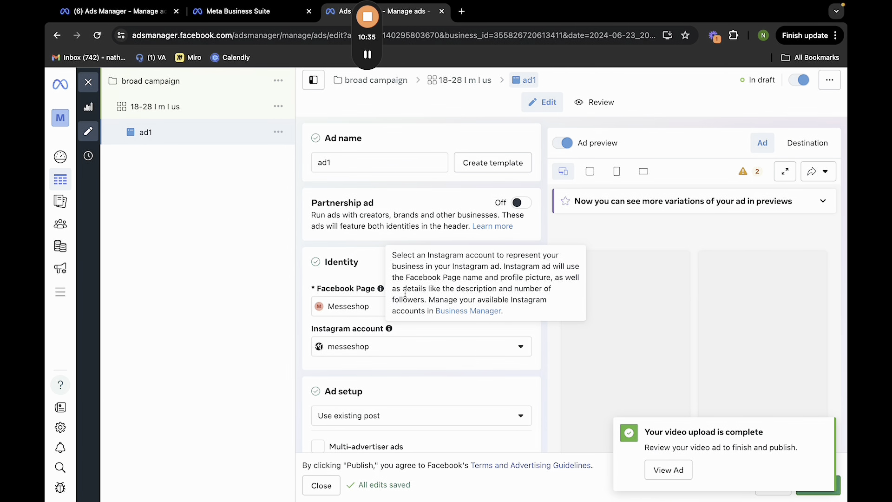